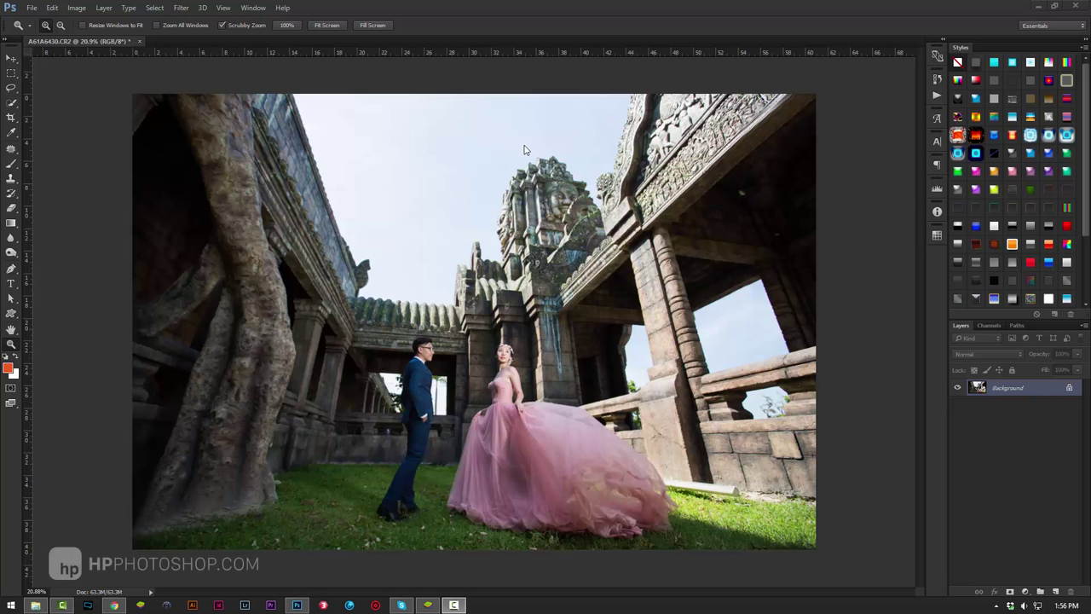
# - Add a Gradient Map adjustment layer, Gradient Map 1, above the Background layer
pyautogui.click(1026, 591)
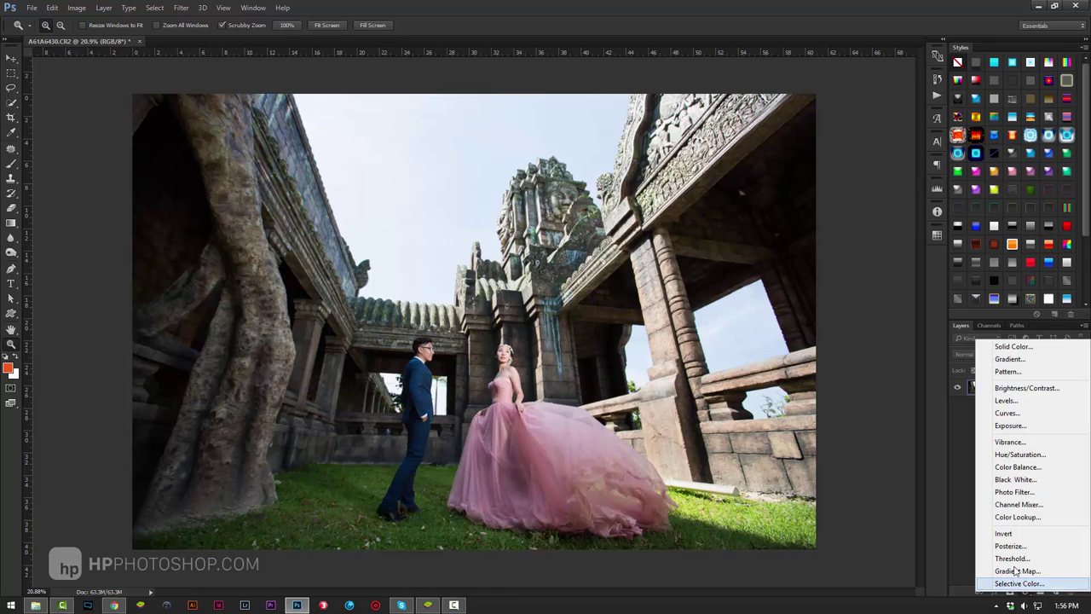
pyautogui.click(106, 11)
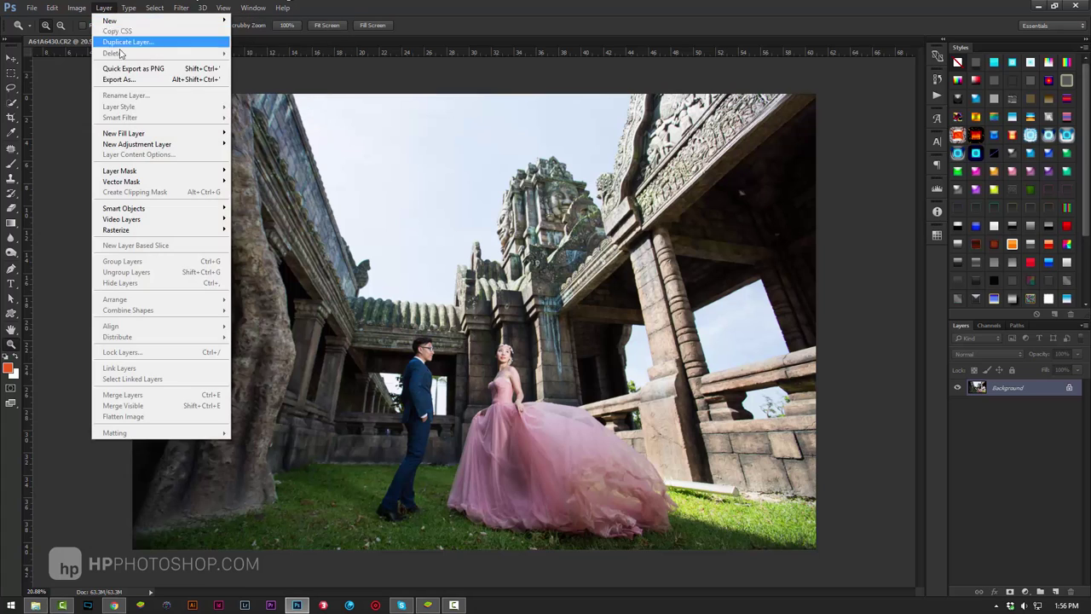
pyautogui.moveTo(137, 144)
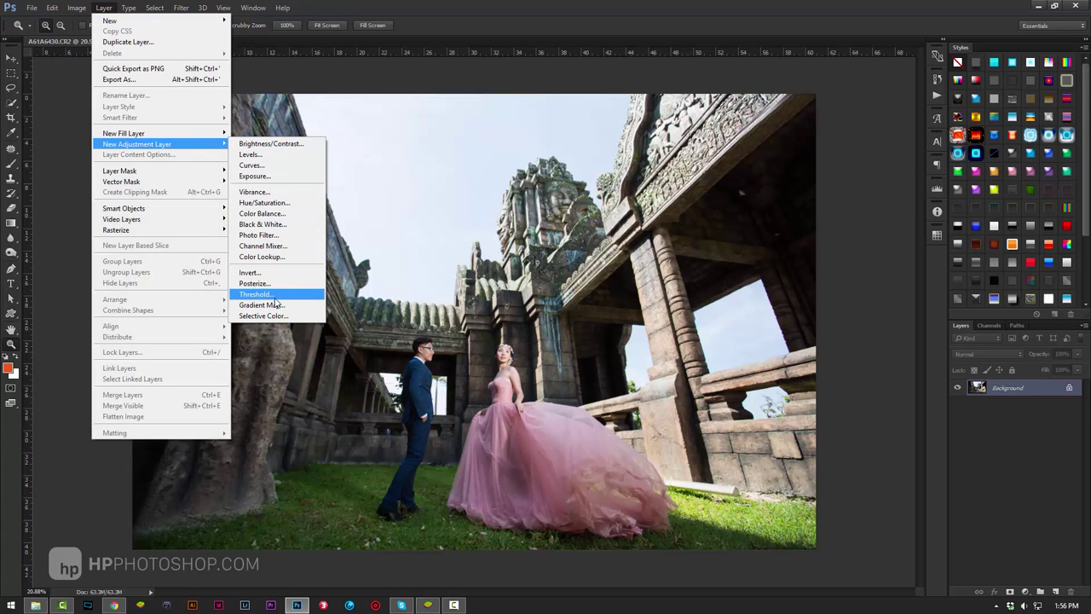
pyautogui.click(273, 305)
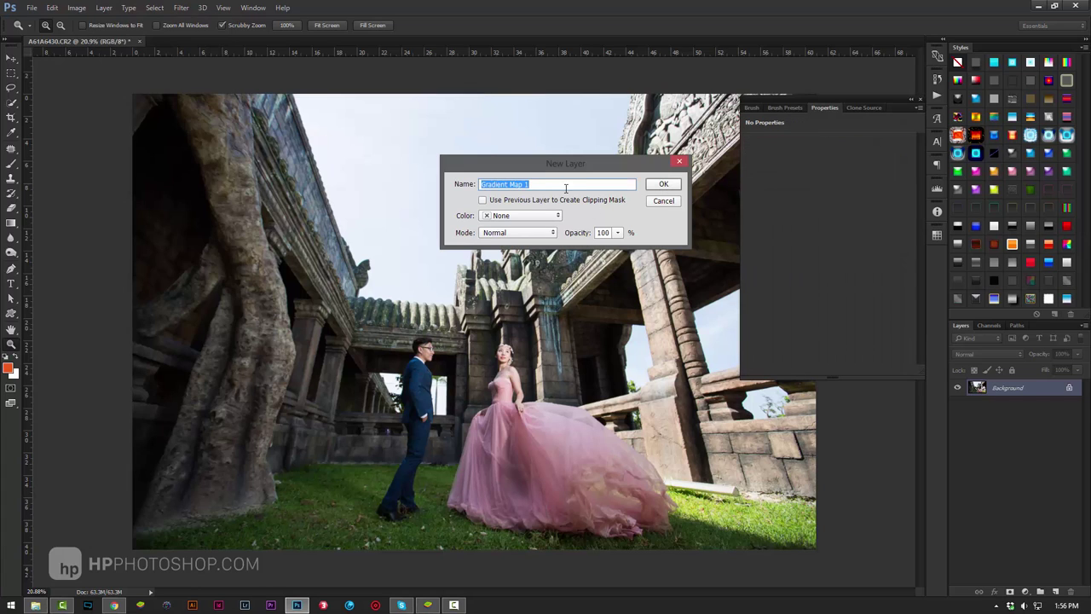
pyautogui.click(663, 186)
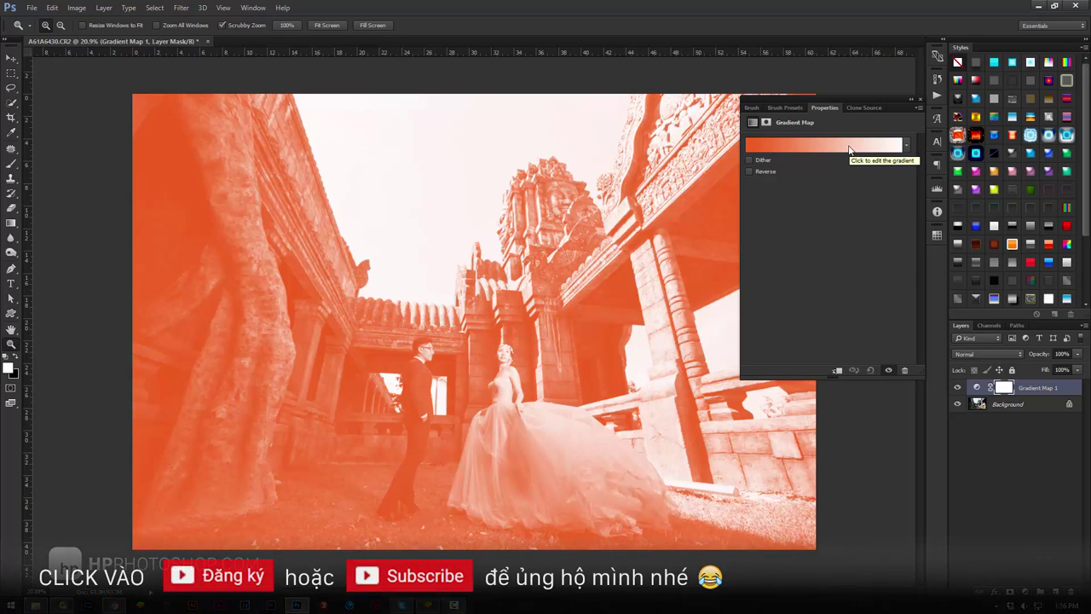
# - Try the Red-Green, Blue-Red-Yellow and Foreground-to-Background presets, then settle on Black, White
pyautogui.click(804, 146)
pyautogui.click(557, 130)
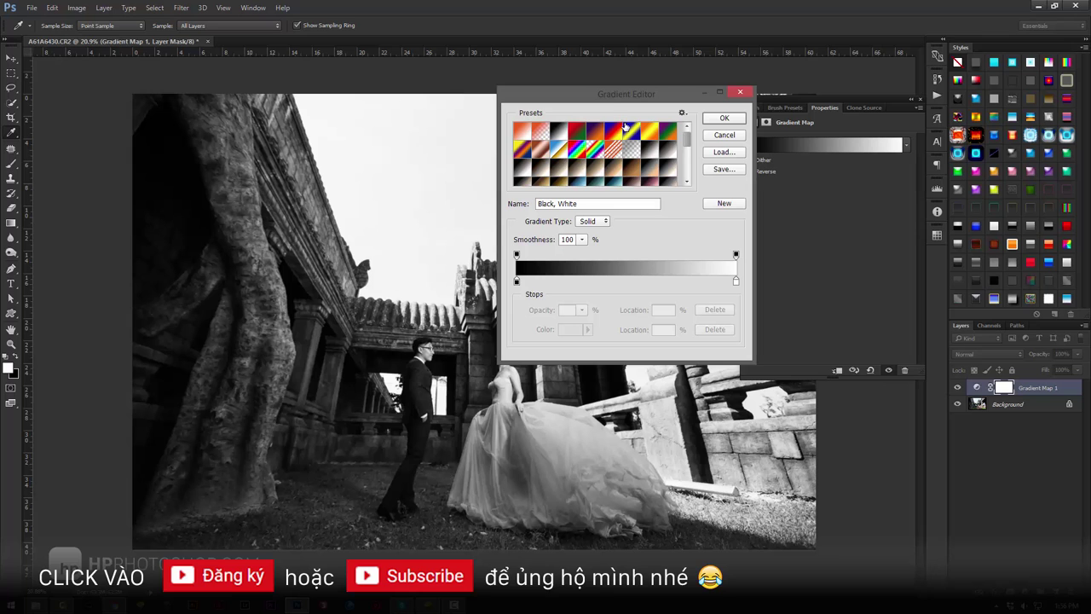
pyautogui.click(571, 132)
pyautogui.click(605, 131)
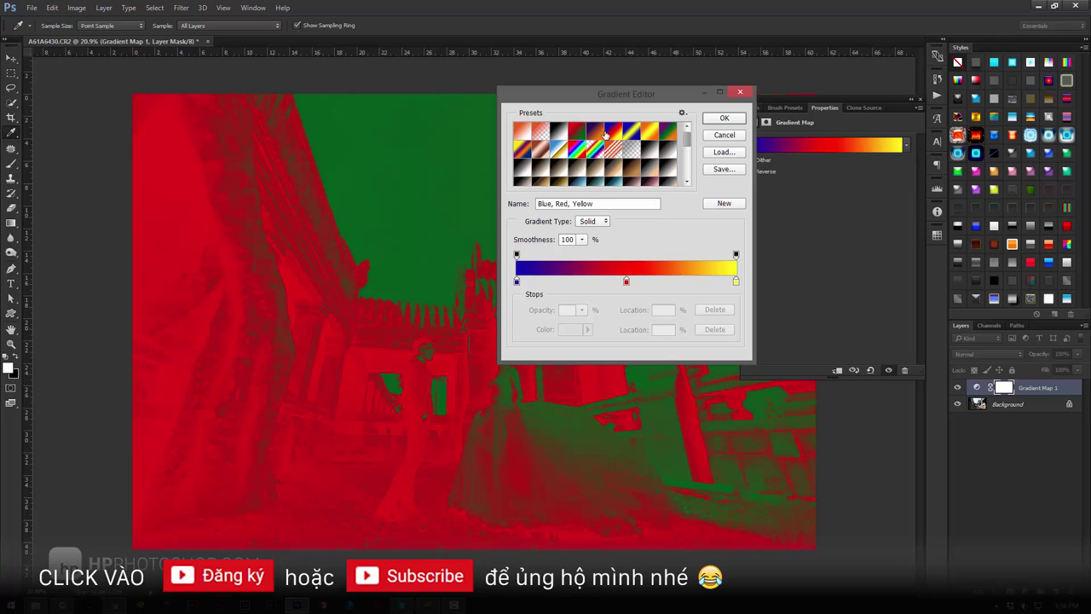
pyautogui.click(630, 133)
pyautogui.click(524, 131)
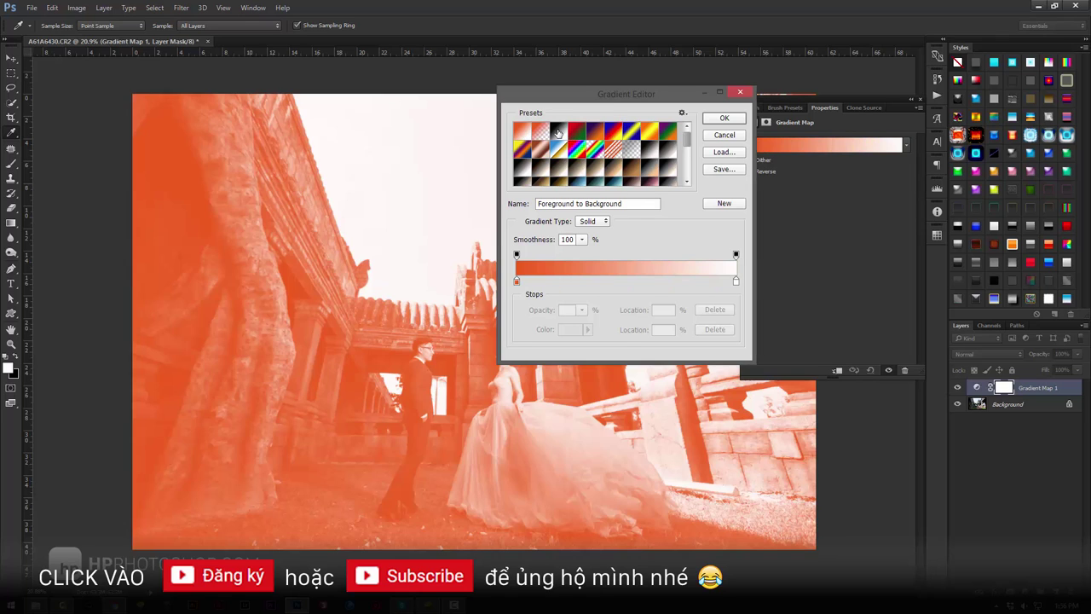
pyautogui.click(557, 132)
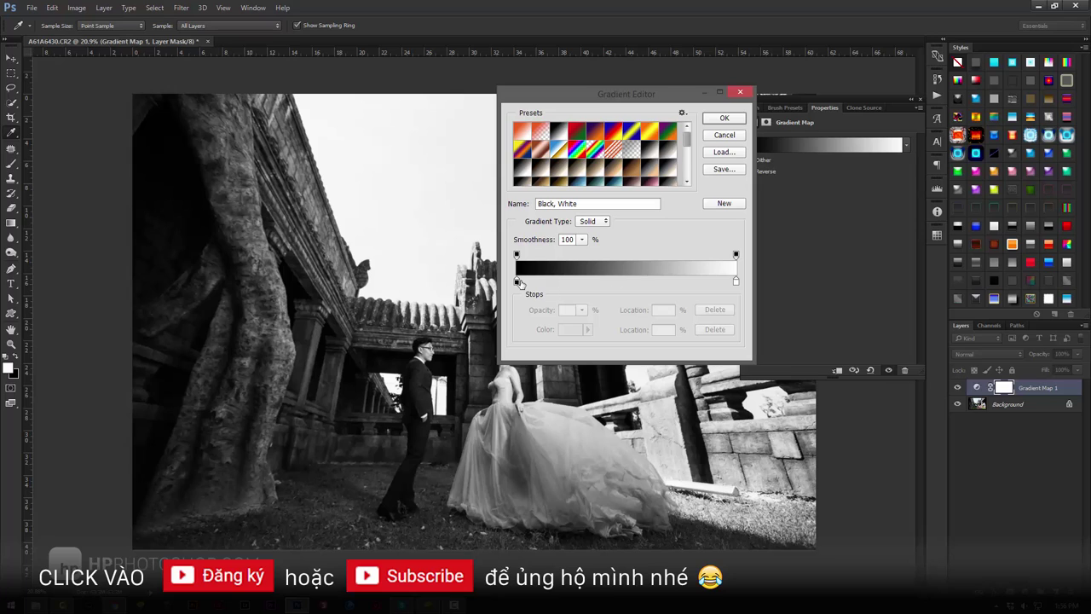
pyautogui.click(518, 282)
# - Inspect the colour stops, briefly lower the black-end opacity stop to 51%, then restore it
pyautogui.click(734, 282)
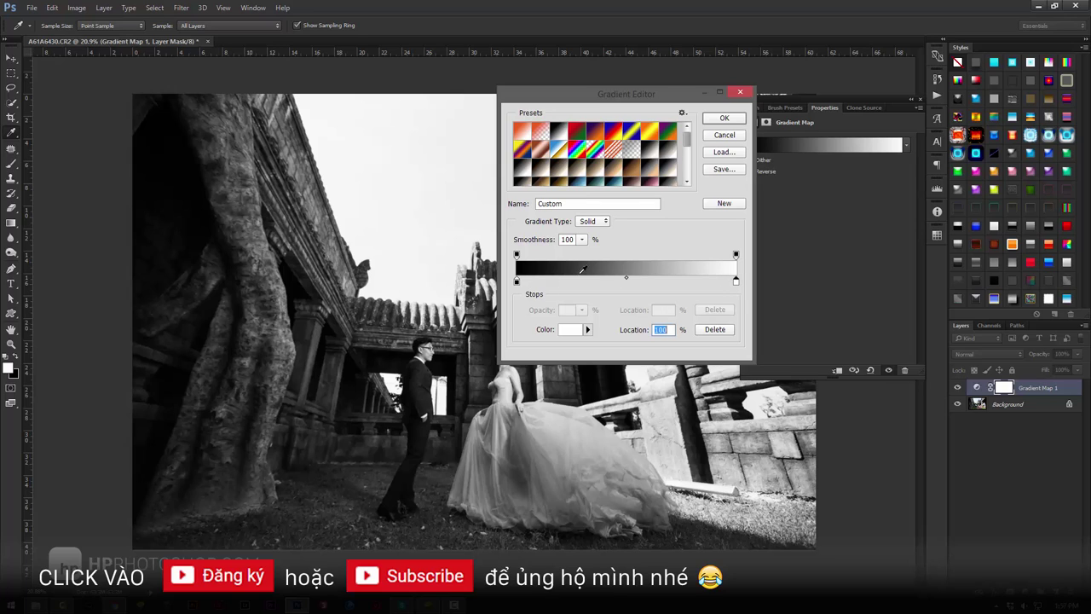
pyautogui.click(517, 282)
pyautogui.click(517, 256)
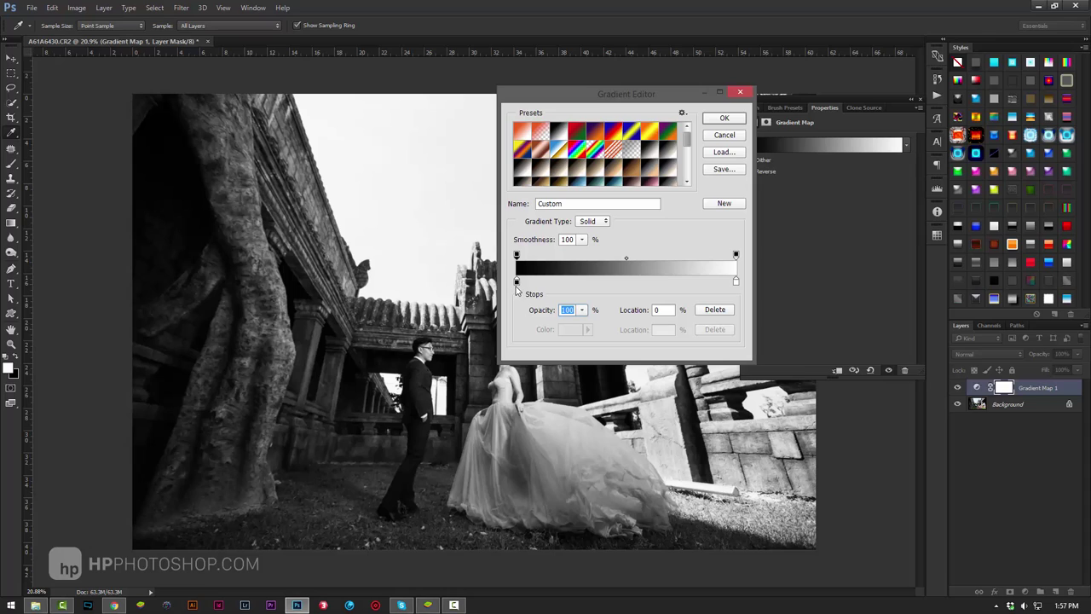
pyautogui.moveTo(545, 310)
pyautogui.mouseDown()
pyautogui.moveTo(521, 311)
pyautogui.moveTo(621, 310)
pyautogui.mouseUp()
pyautogui.click(517, 281)
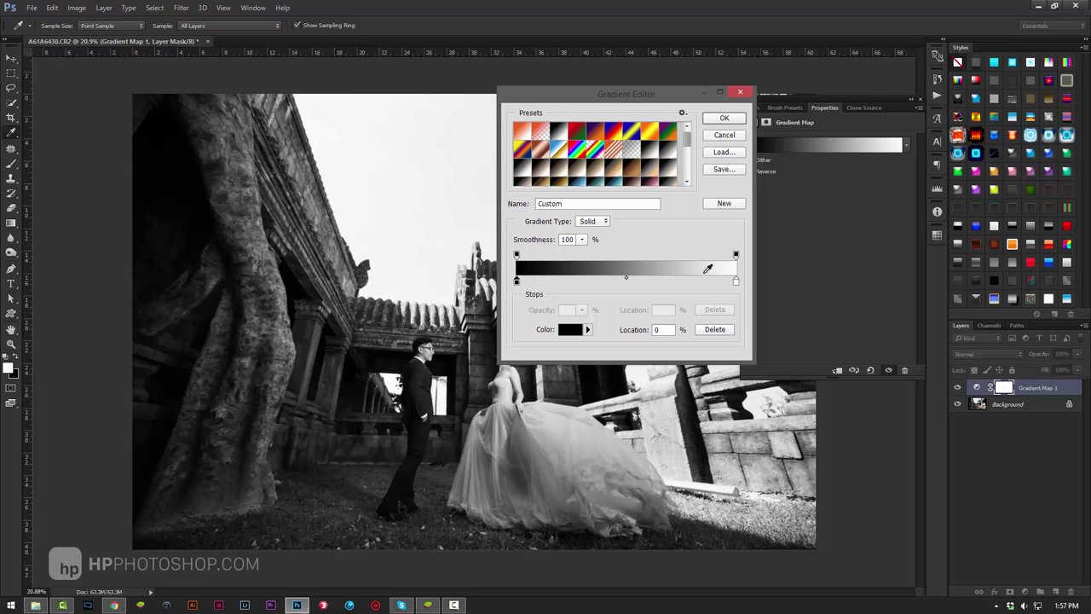
pyautogui.click(735, 282)
# - Add three extra colour stops at roughly 30%, 48% and 70% along the gradient
pyautogui.click(595, 281)
pyautogui.click(677, 282)
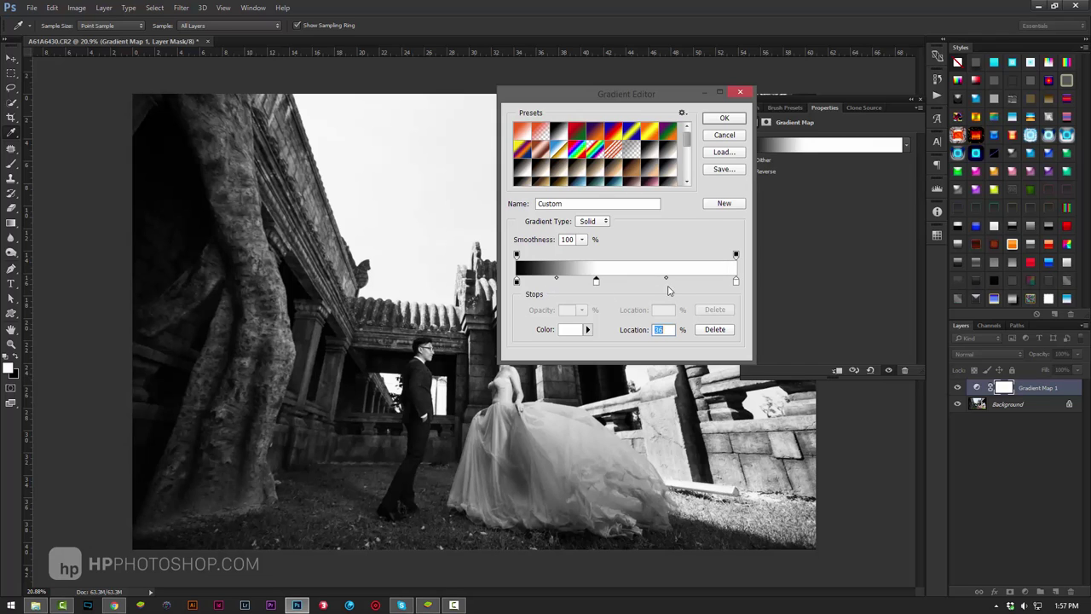
pyautogui.moveTo(676, 281); pyautogui.dragTo(668, 282)
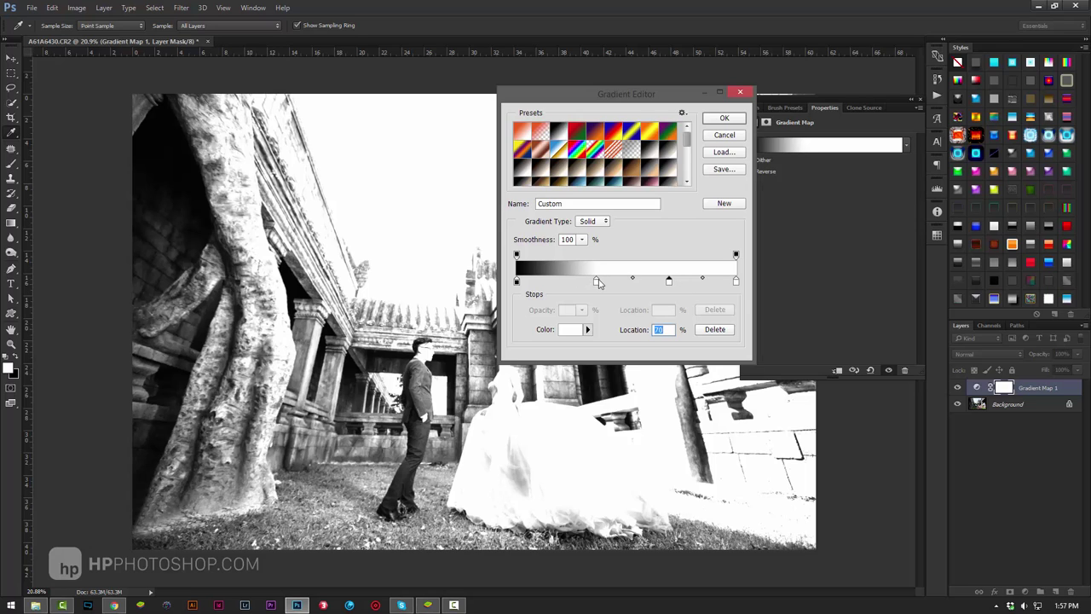
pyautogui.moveTo(596, 281); pyautogui.dragTo(582, 281)
pyautogui.click(622, 281)
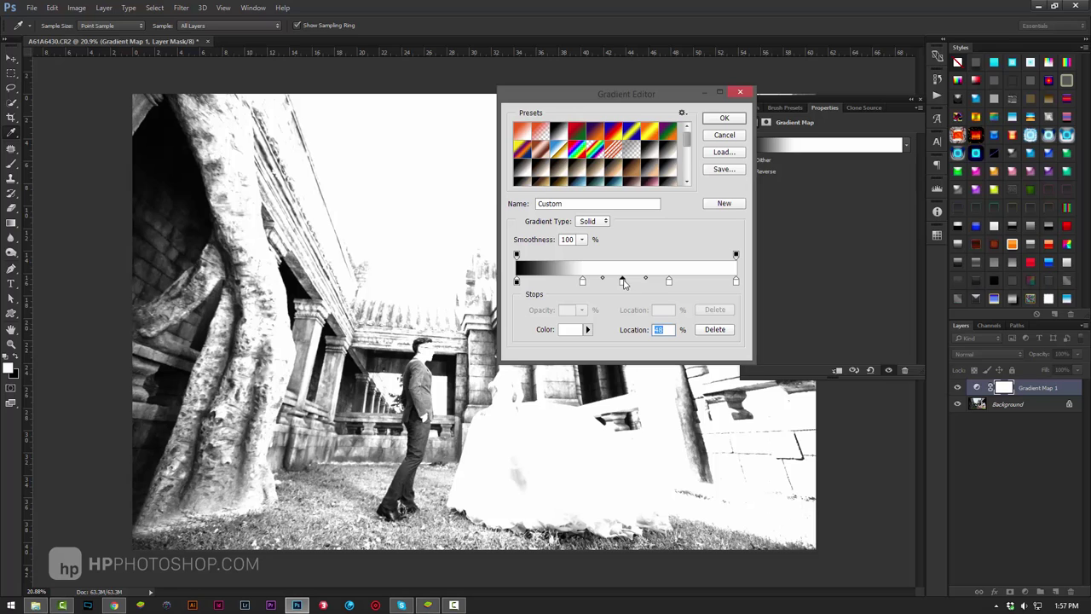
# - Colour the 30% stop red and the 48% stop medium green
pyautogui.click(583, 281)
pyautogui.click(571, 329)
pyautogui.click(794, 191)
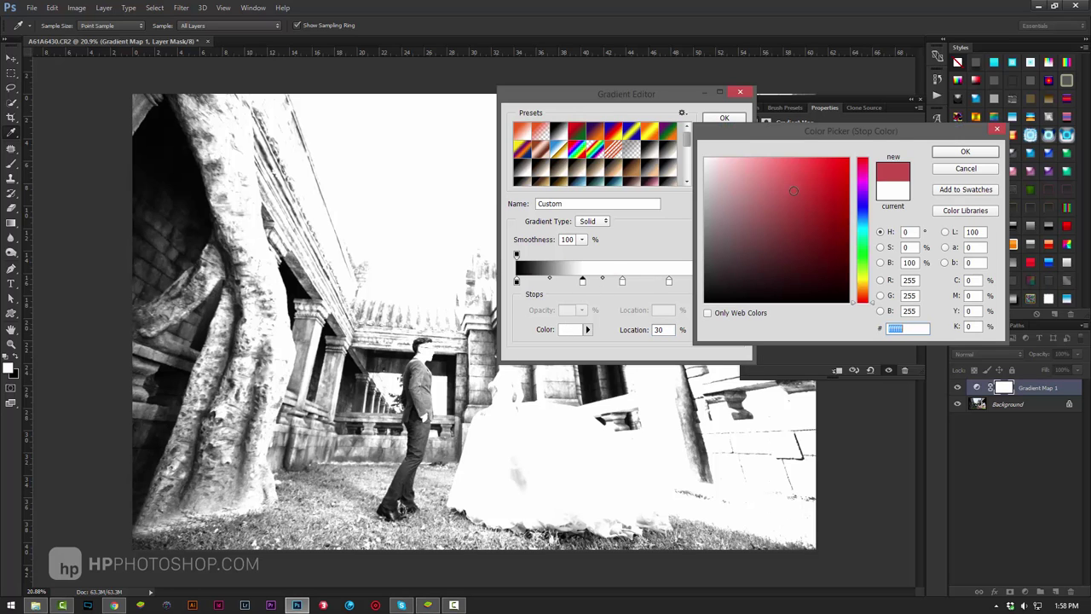
pyautogui.click(964, 151)
pyautogui.click(622, 281)
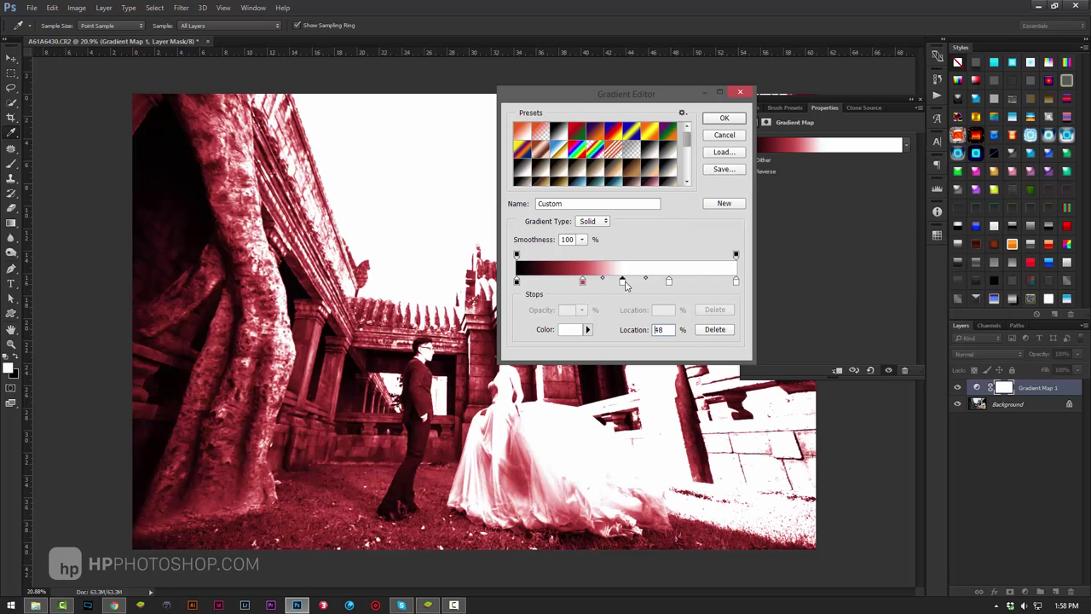
pyautogui.click(571, 329)
pyautogui.click(852, 247)
pyautogui.click(780, 211)
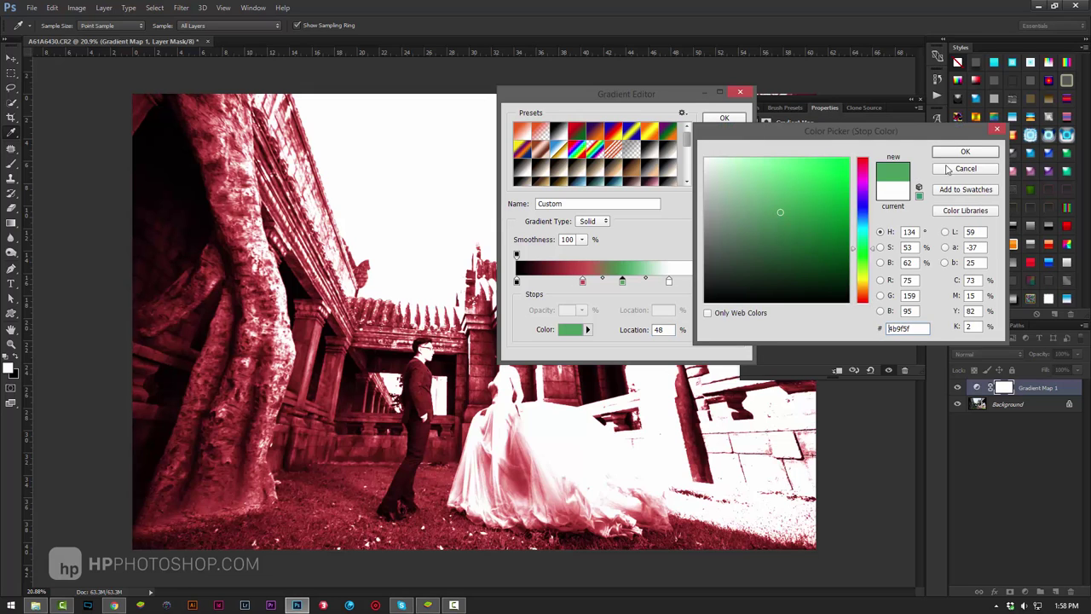
pyautogui.click(965, 150)
# - Colour the 70% stop pale yellow
pyautogui.click(669, 282)
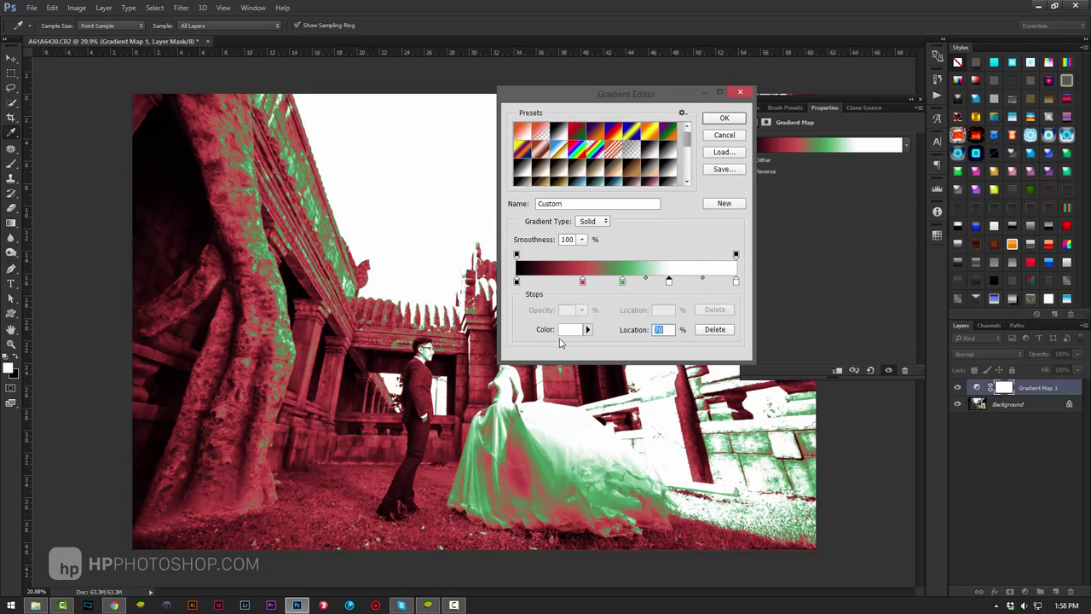
pyautogui.click(569, 329)
pyautogui.click(862, 280)
pyautogui.click(805, 174)
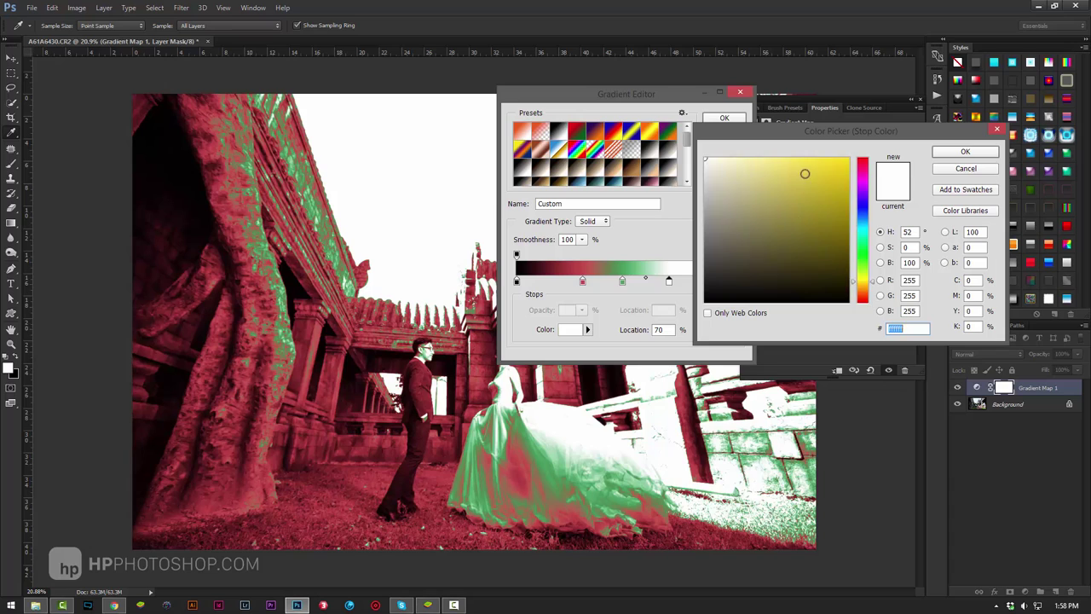
pyautogui.click(964, 151)
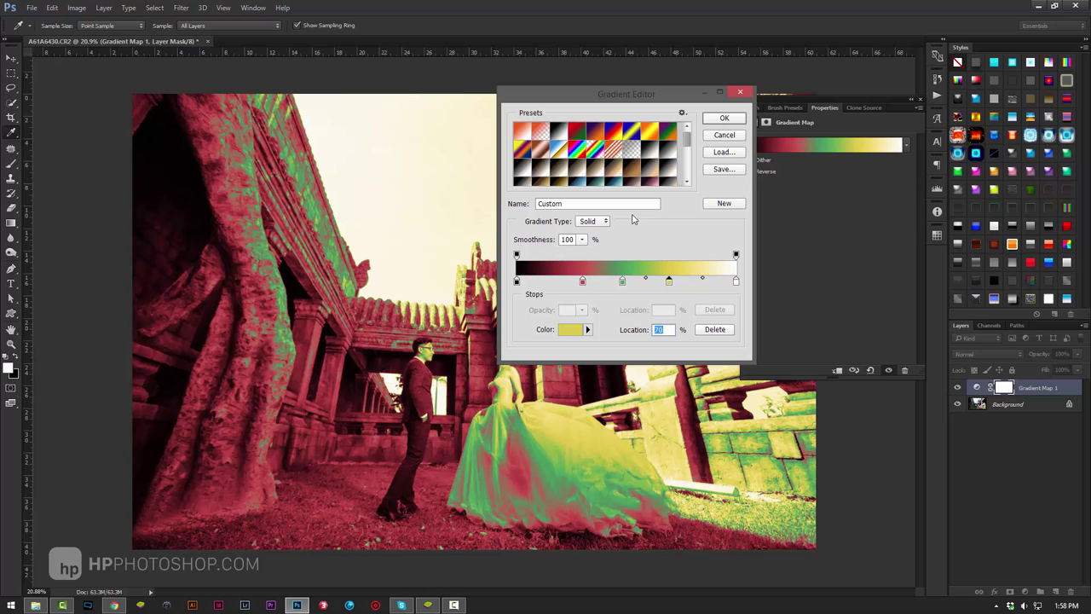
# - Drag the red, green and yellow stops off the bar to delete them
pyautogui.click(582, 282)
pyautogui.moveTo(582, 282)
pyautogui.mouseDown()
pyautogui.moveTo(625, 285)
pyautogui.moveTo(626, 328)
pyautogui.mouseUp()
pyautogui.click(669, 281)
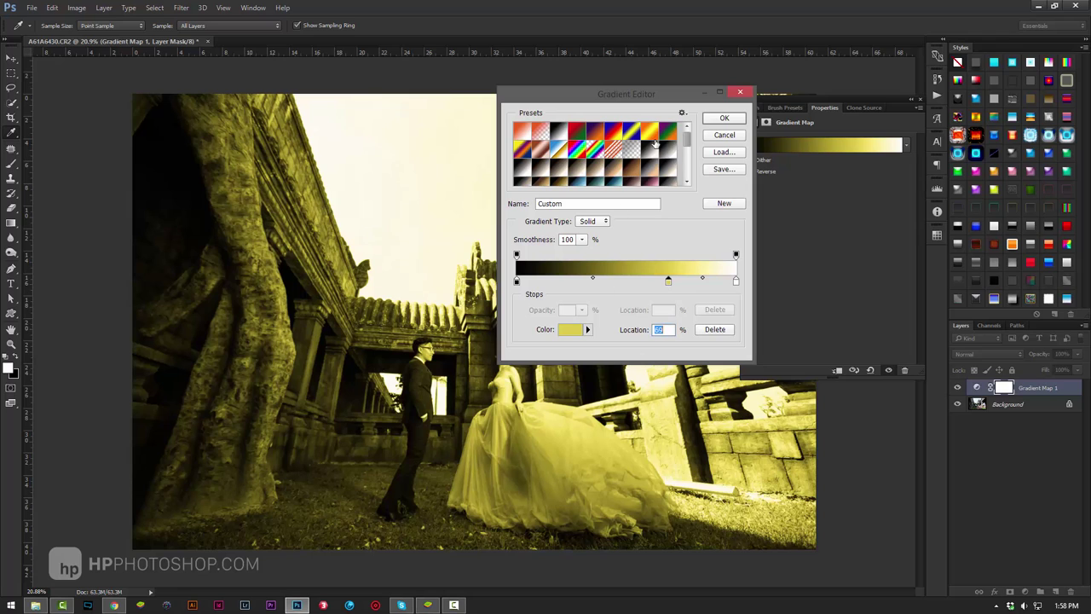
pyautogui.moveTo(668, 281); pyautogui.dragTo(669, 320)
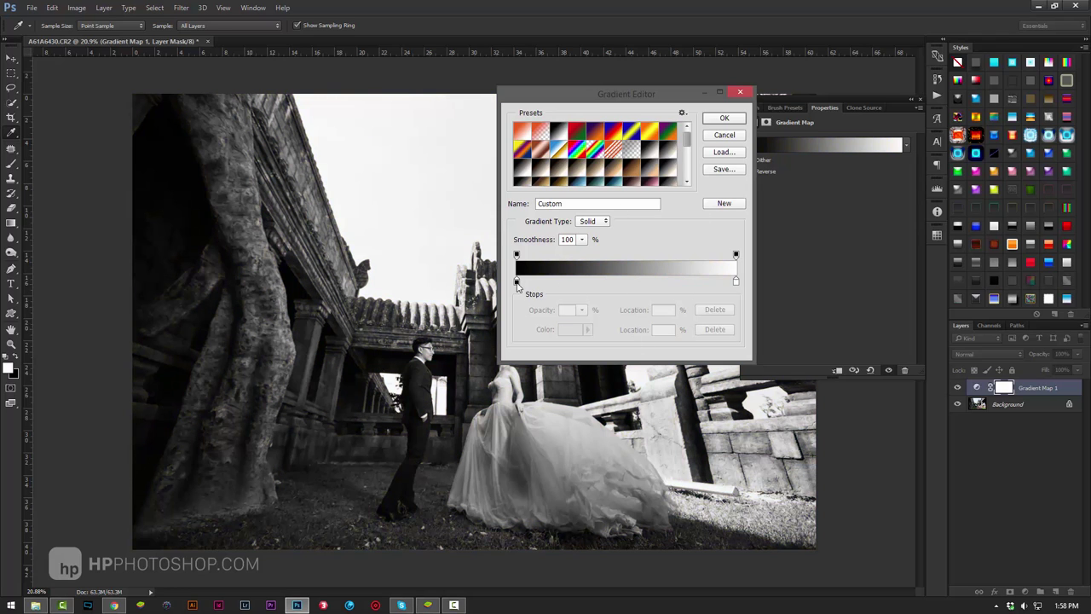
# - Set the shadow (0%) stop to a deep blue, 272786
pyautogui.click(516, 282)
pyautogui.click(575, 330)
pyautogui.click(761, 229)
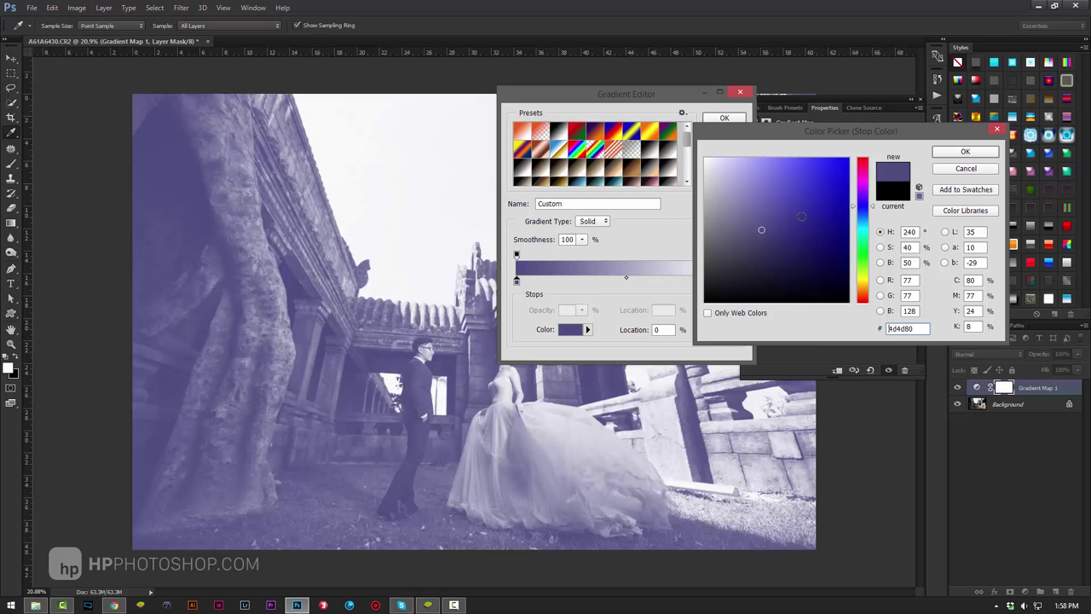
pyautogui.moveTo(801, 216); pyautogui.dragTo(805, 226)
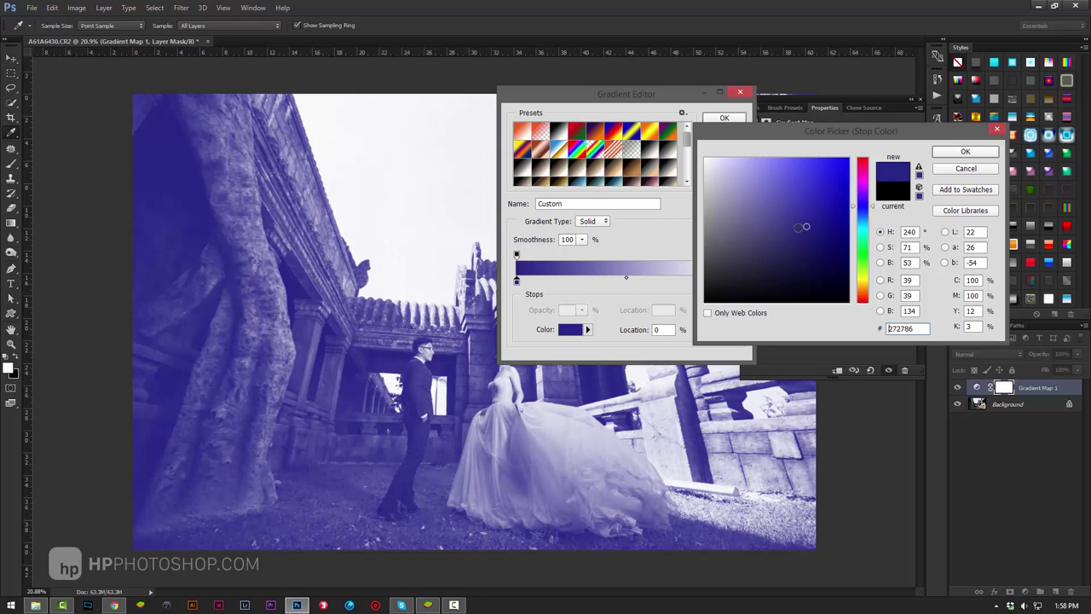
pyautogui.click(965, 151)
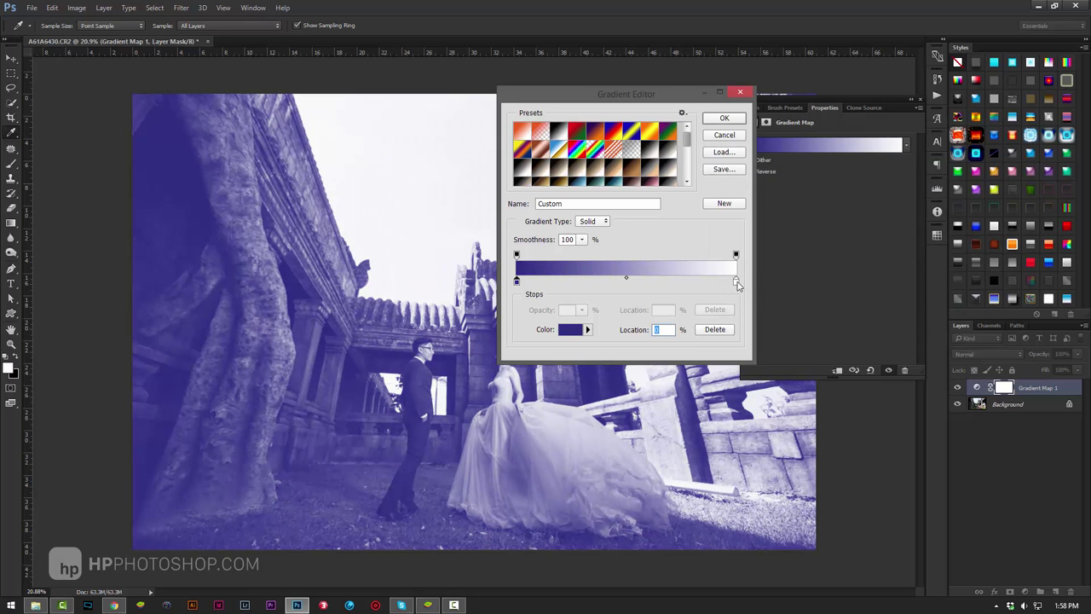
# - Set the highlight (100%) stop to a pale gold and accept the gradient
pyautogui.click(736, 282)
pyautogui.click(578, 331)
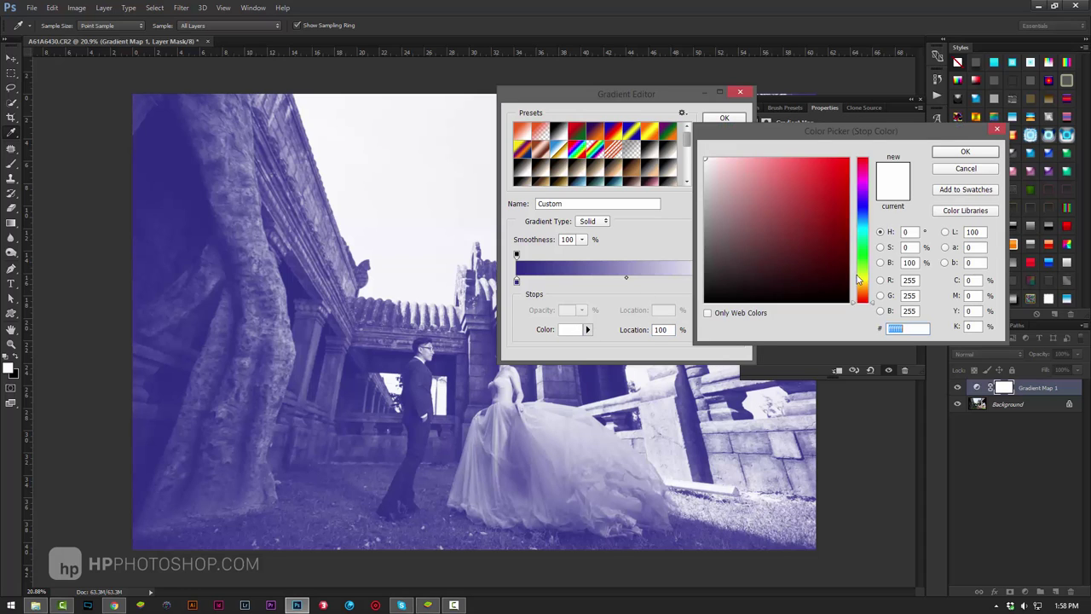
pyautogui.moveTo(863, 290); pyautogui.dragTo(864, 290)
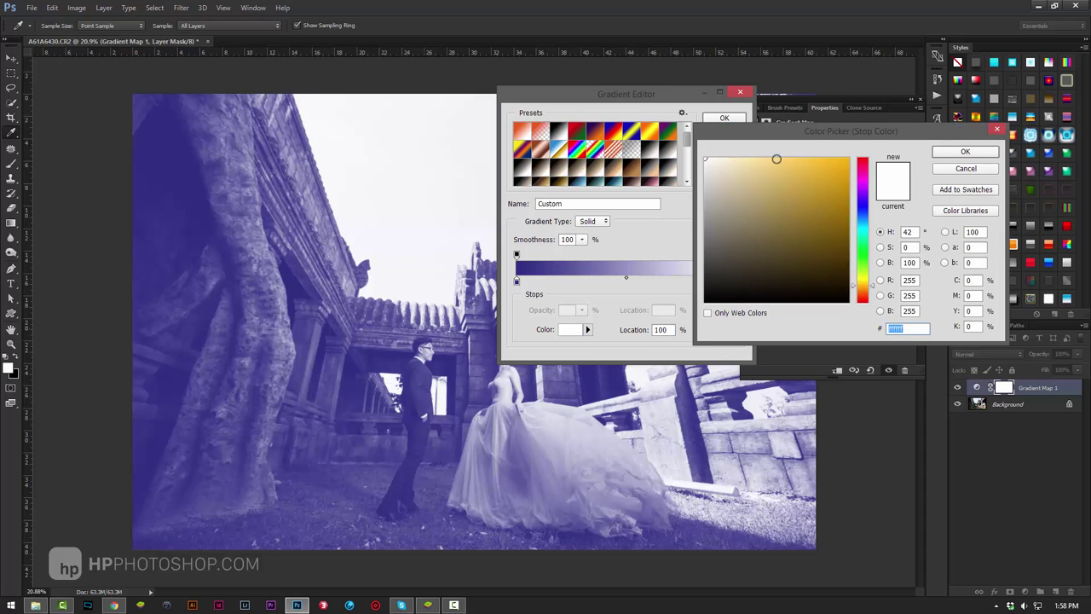
pyautogui.moveTo(775, 159); pyautogui.dragTo(771, 169)
pyautogui.click(965, 151)
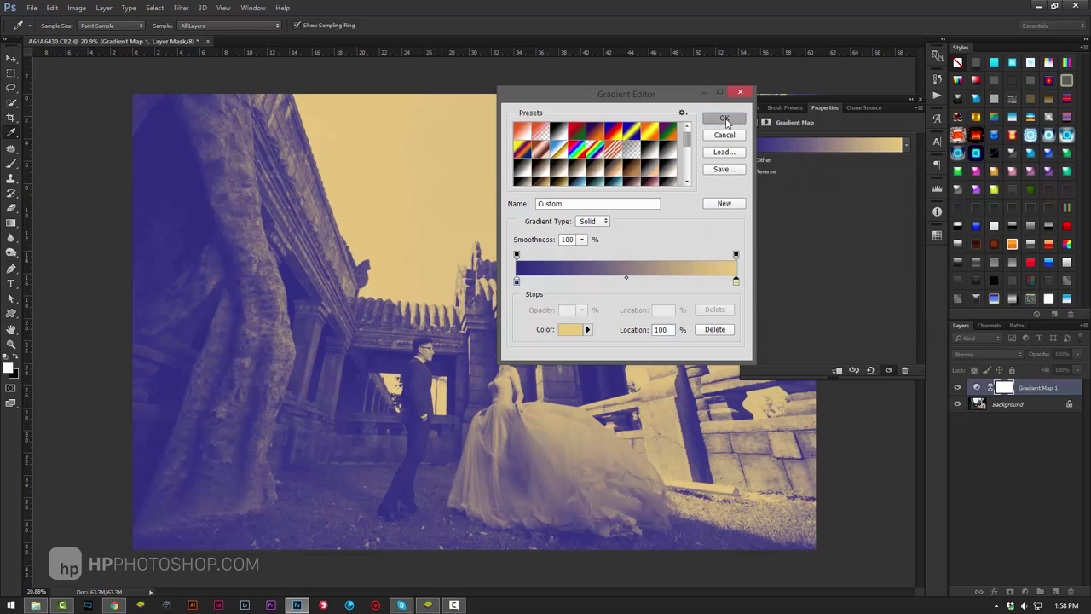
pyautogui.click(723, 117)
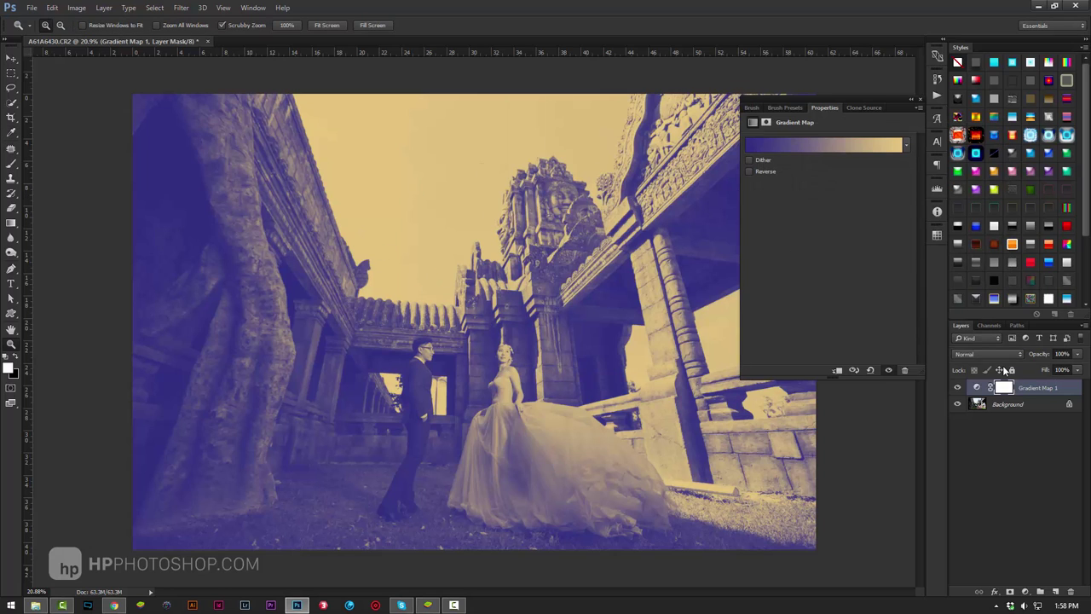
# - Try Screen, Soft Light and Overlay blend modes on the Gradient Map layer
pyautogui.click(976, 355)
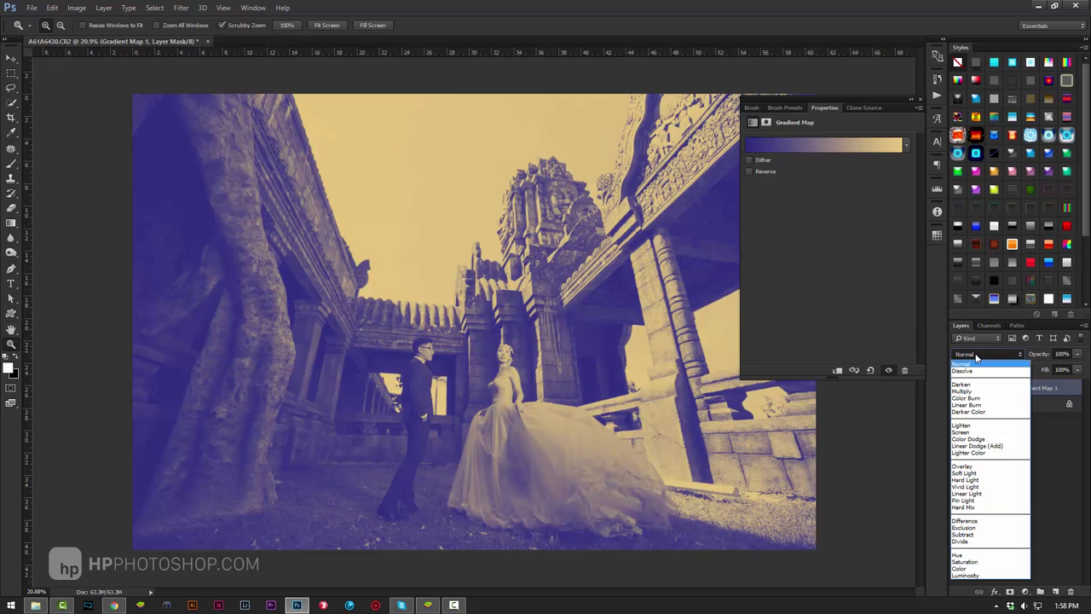
pyautogui.click(963, 432)
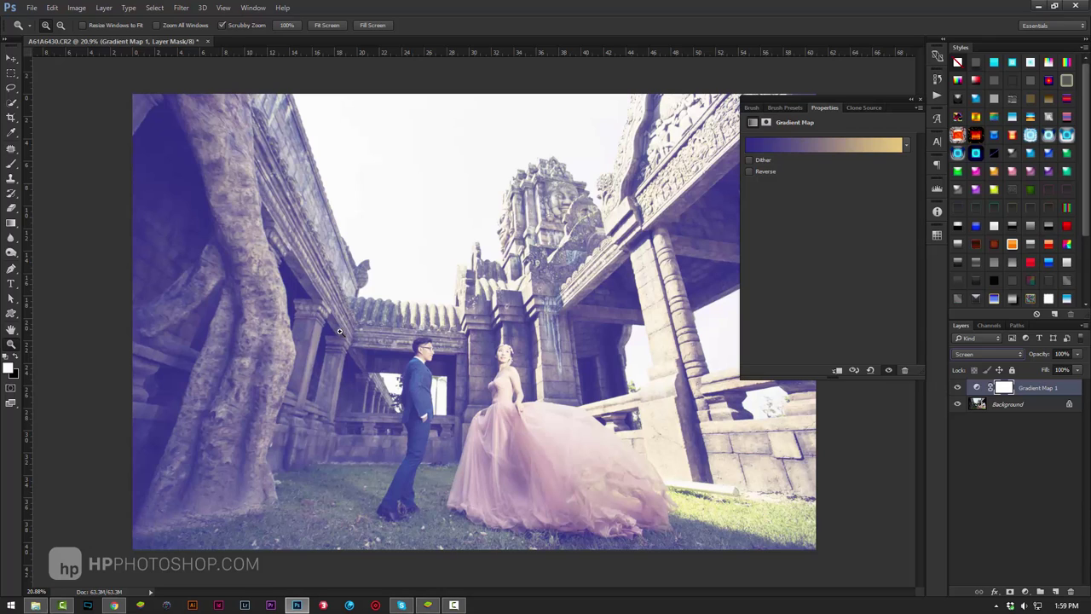
pyautogui.click(997, 355)
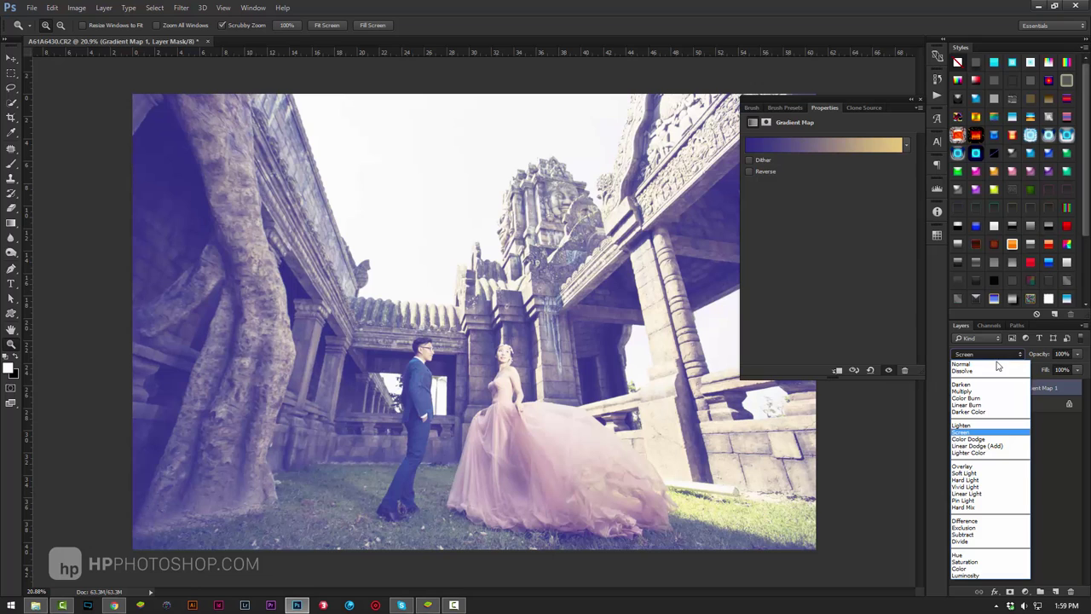
pyautogui.click(982, 474)
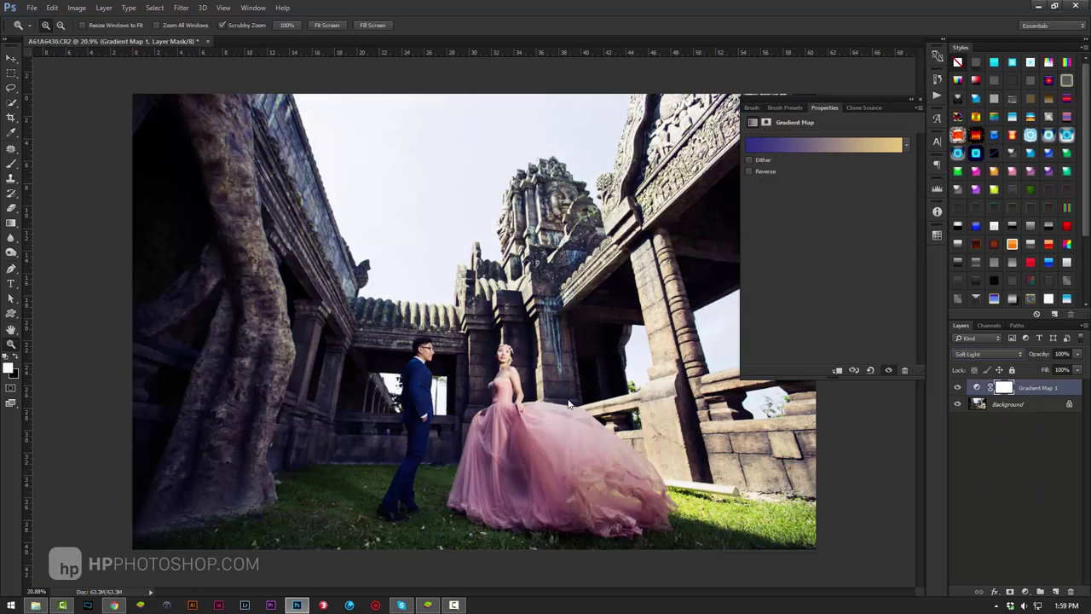
pyautogui.click(986, 354)
pyautogui.click(980, 465)
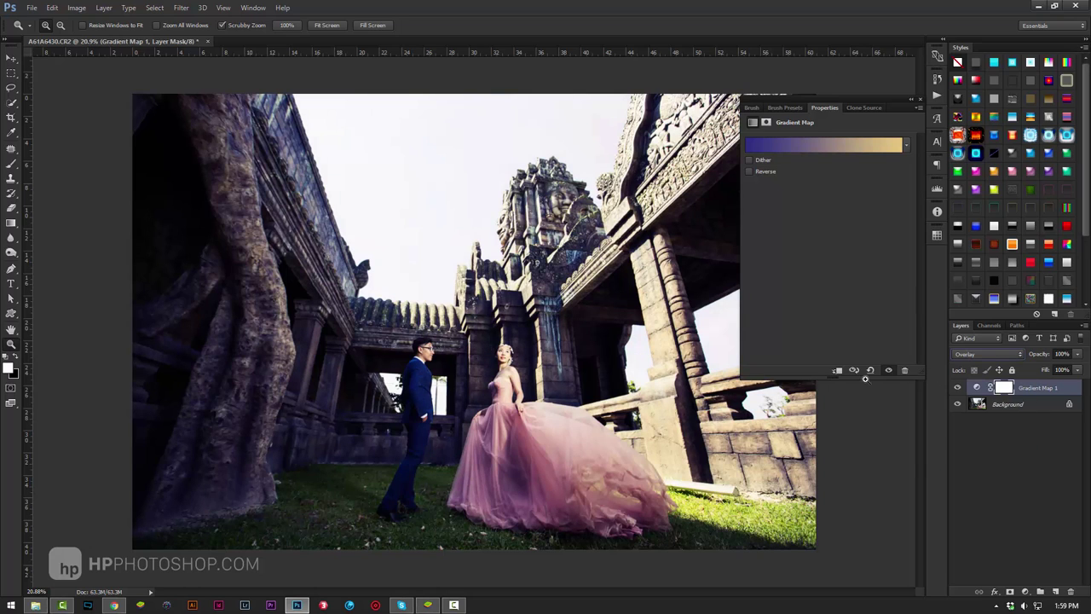
# - Try Screen again, settle on Soft Light, and hide the layer to compare
pyautogui.click(989, 355)
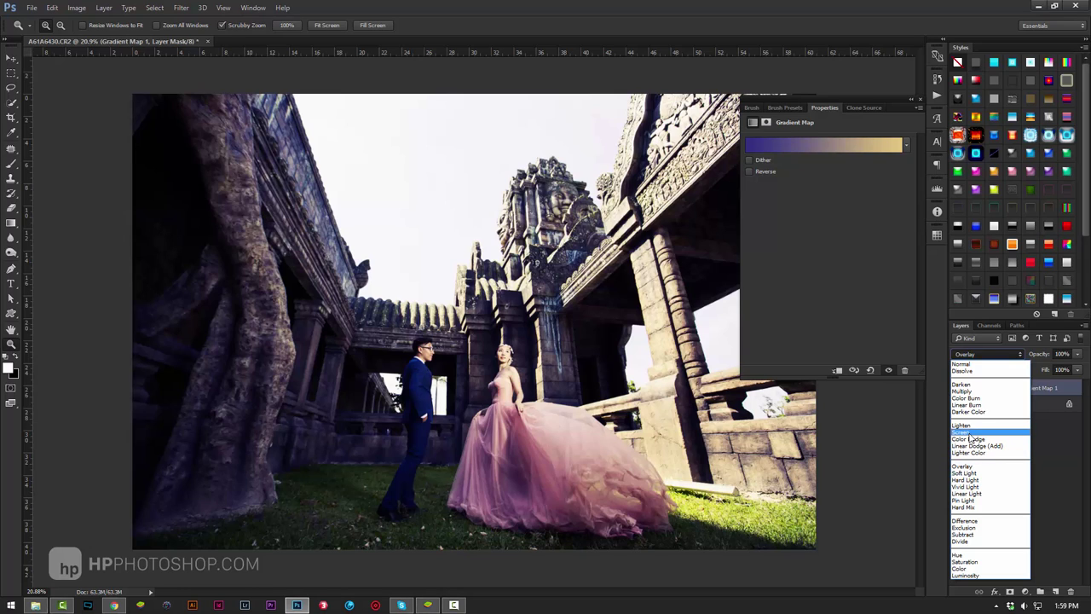
pyautogui.click(968, 433)
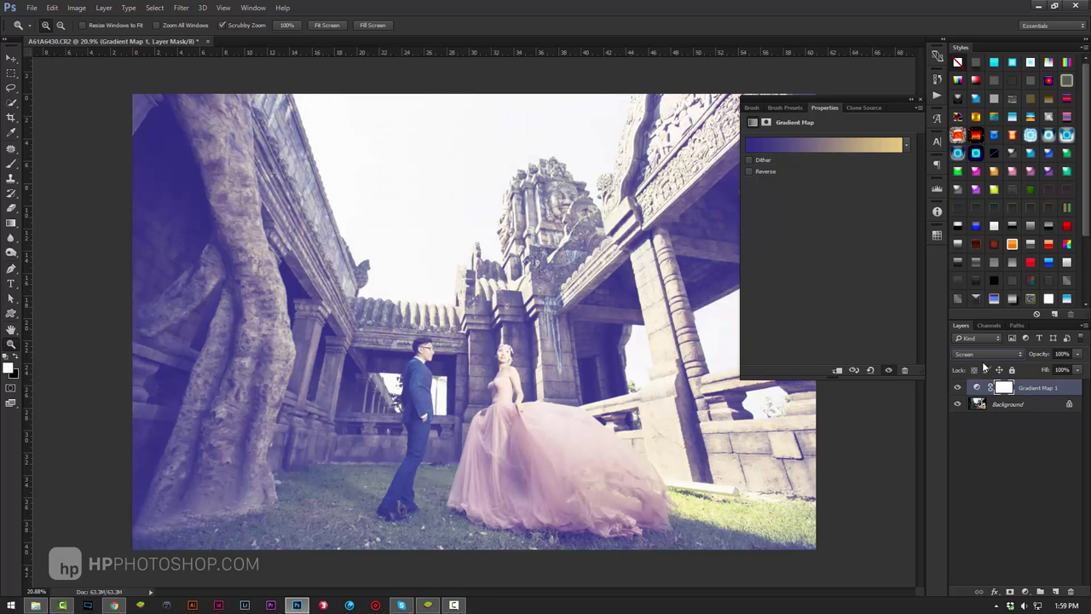
pyautogui.click(986, 354)
pyautogui.click(971, 472)
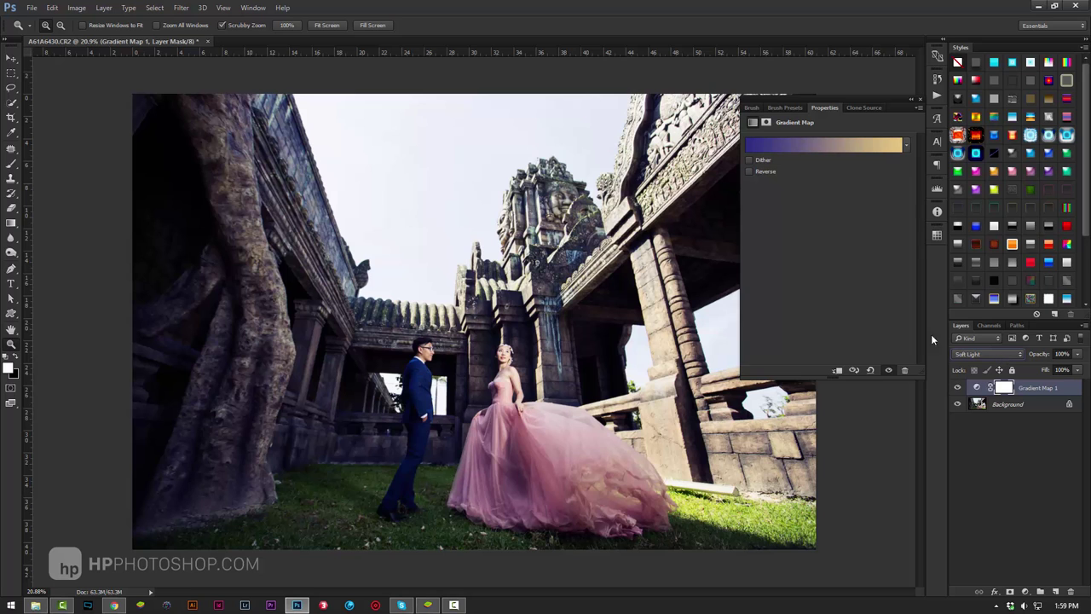
pyautogui.click(957, 387)
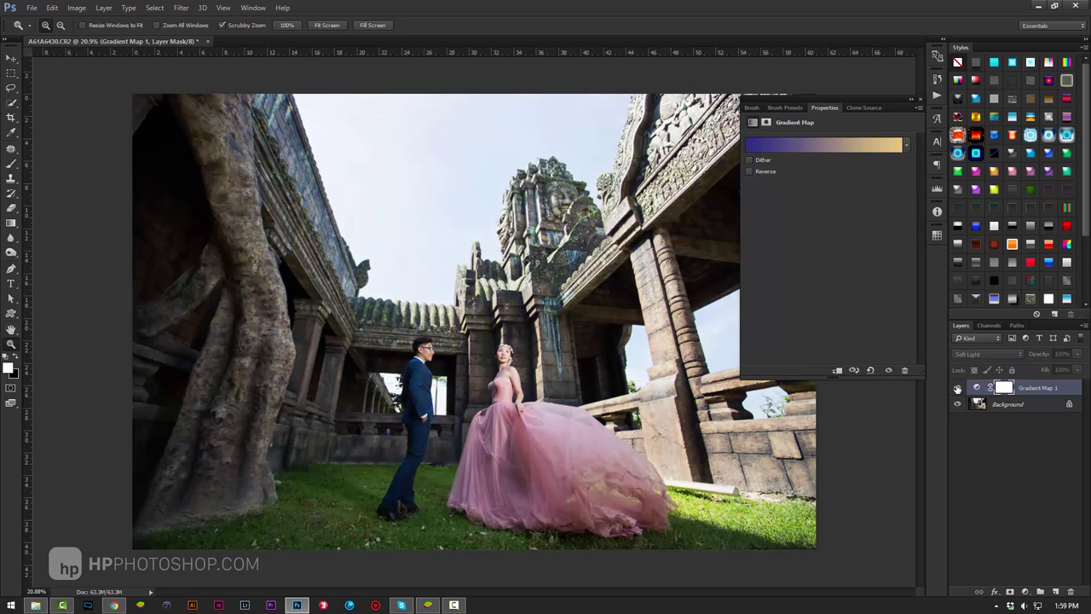
# - Reshow the gradient map and start recolouring its left stop toward dark blues
pyautogui.click(957, 388)
pyautogui.click(957, 388)
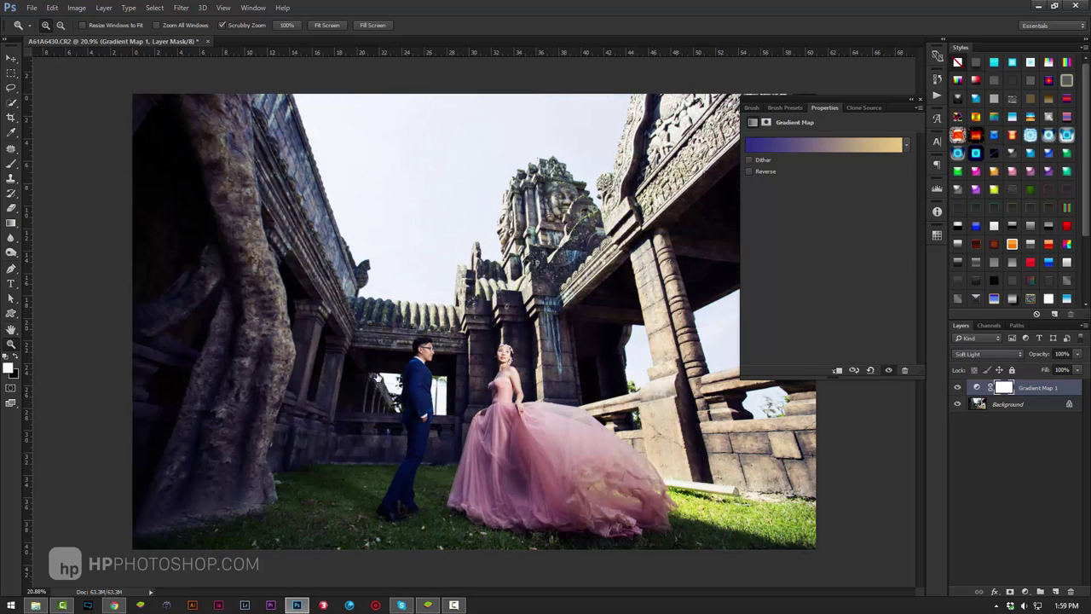
pyautogui.click(818, 145)
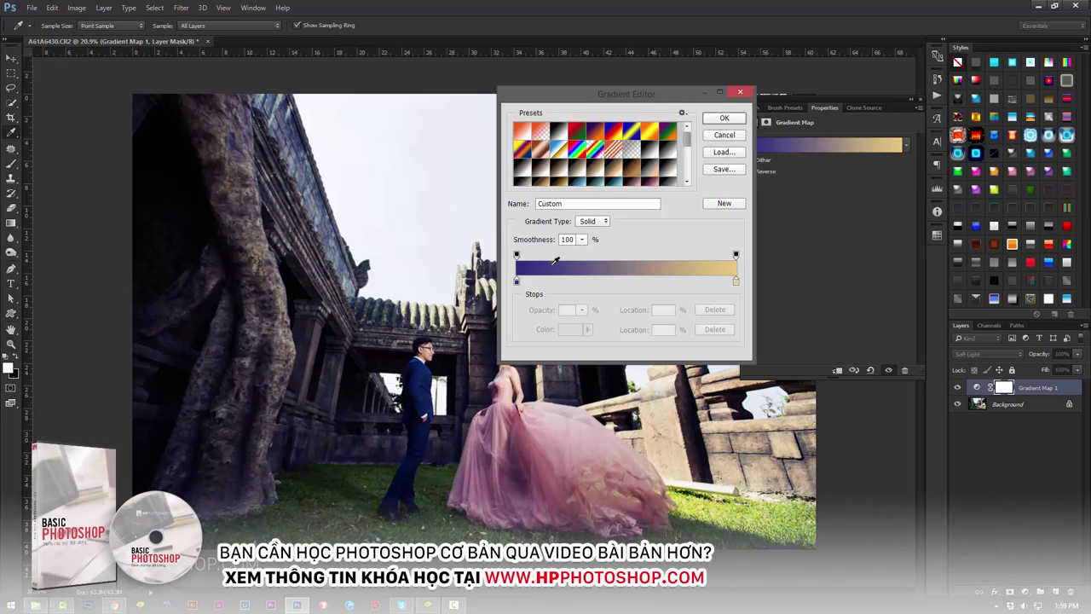
pyautogui.click(517, 281)
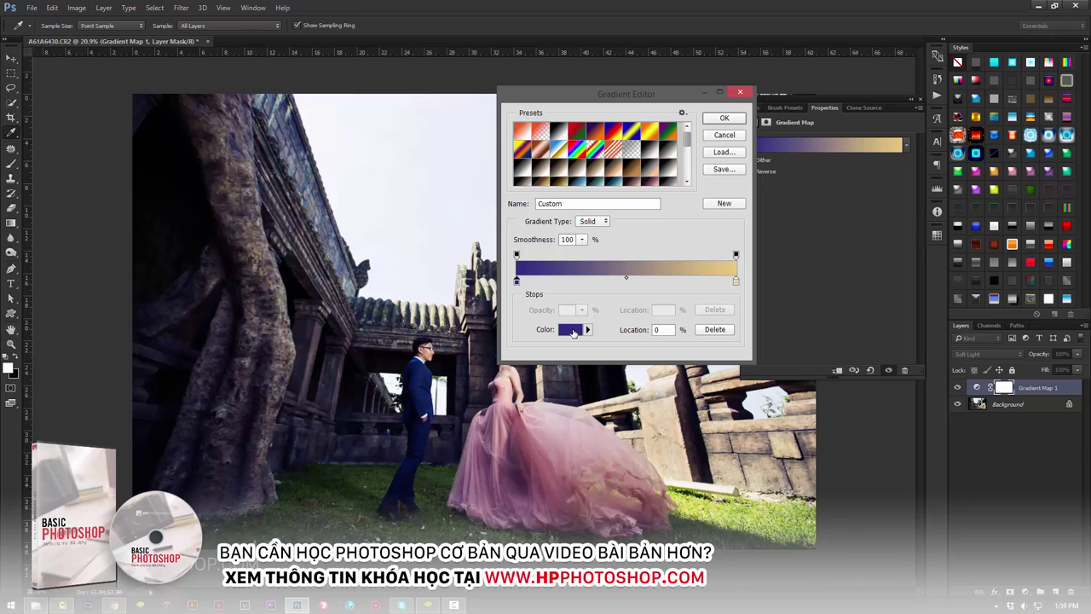
pyautogui.click(573, 332)
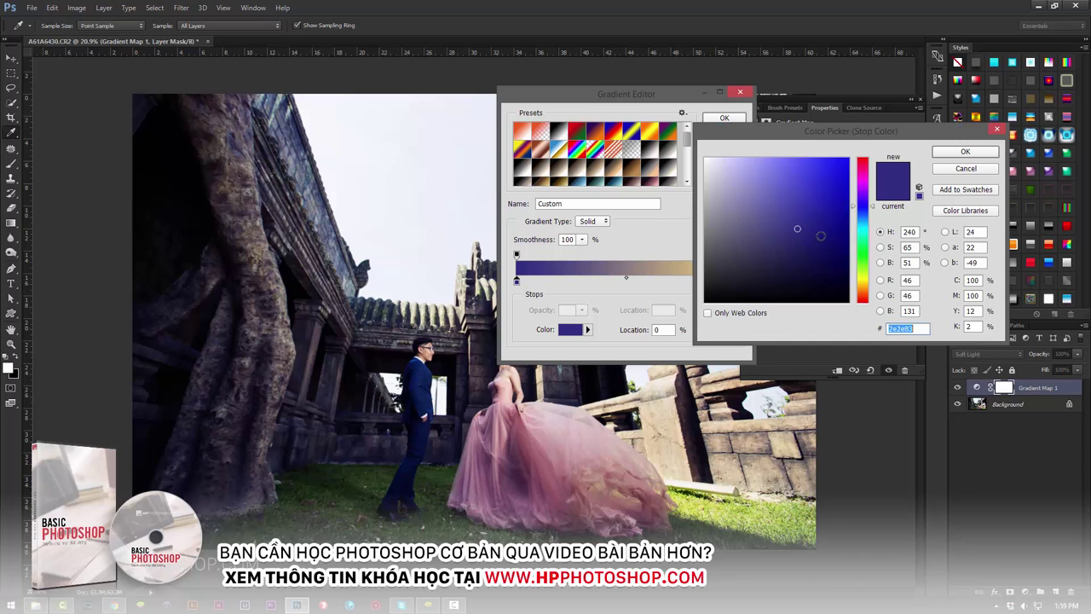
pyautogui.moveTo(801, 238); pyautogui.dragTo(783, 167)
pyautogui.moveTo(784, 206); pyautogui.dragTo(743, 232)
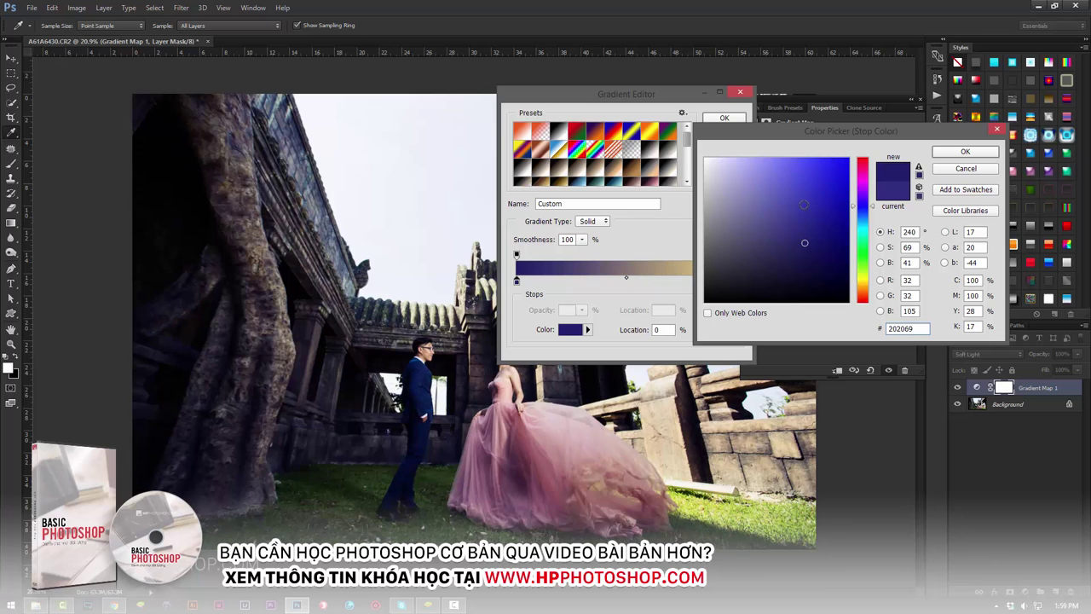
pyautogui.moveTo(805, 243); pyautogui.dragTo(725, 245)
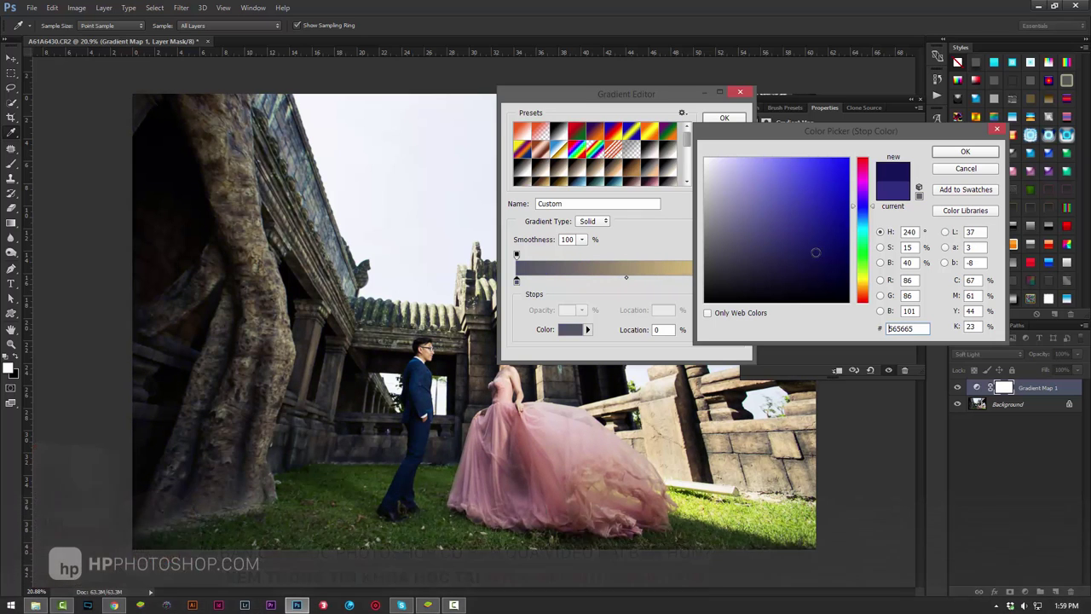
pyautogui.moveTo(810, 248)
pyautogui.mouseDown()
pyautogui.moveTo(822, 195)
pyautogui.moveTo(731, 246)
pyautogui.mouseUp()
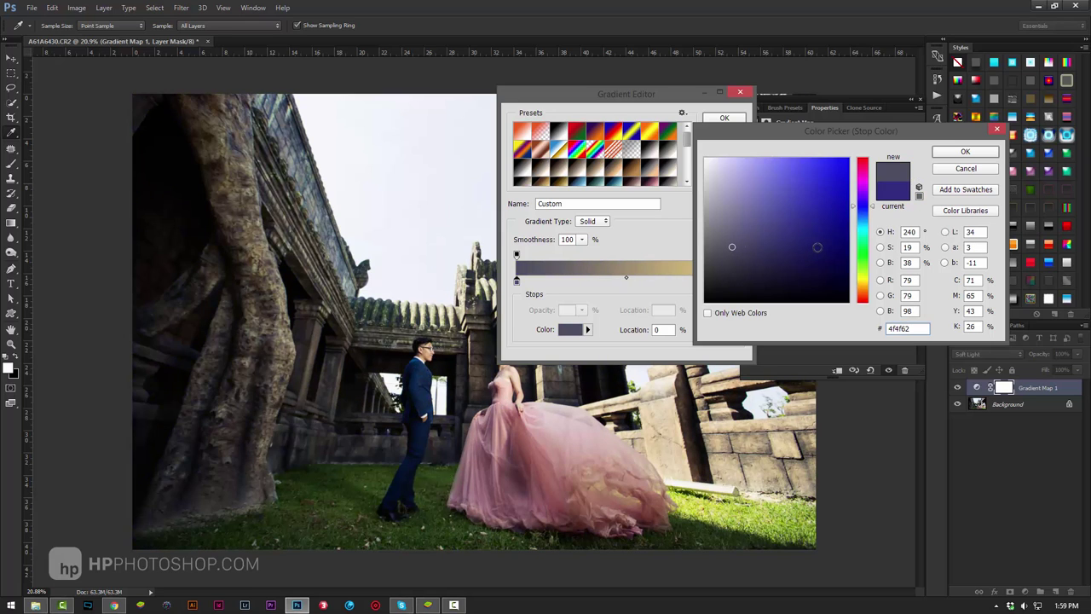
pyautogui.click(824, 246)
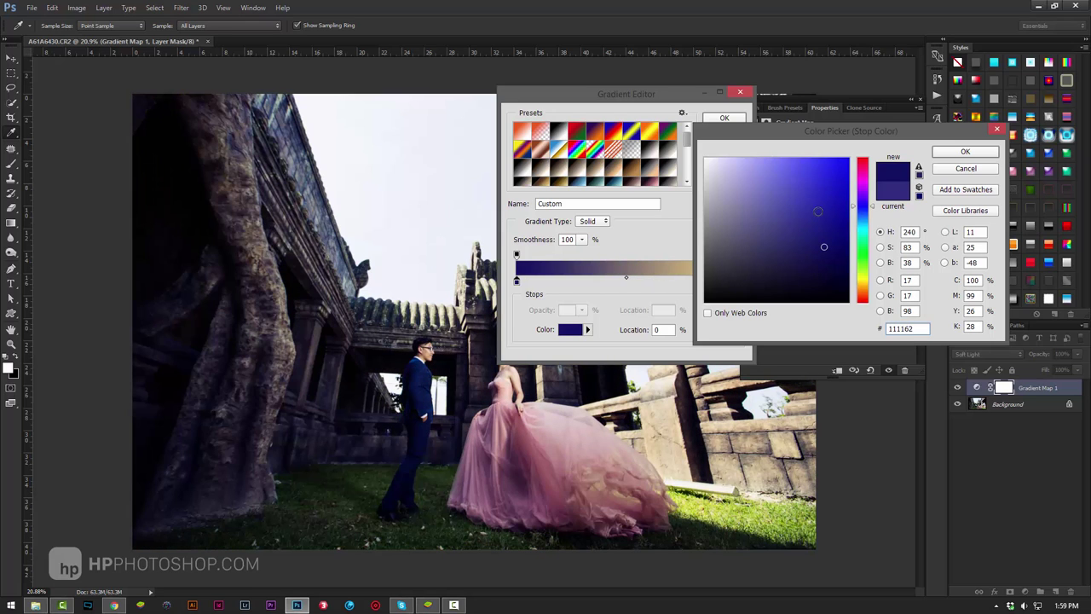
pyautogui.click(822, 253)
# - Settle the left stop on a soft muted purple, #6c6c9b
pyautogui.click(734, 254)
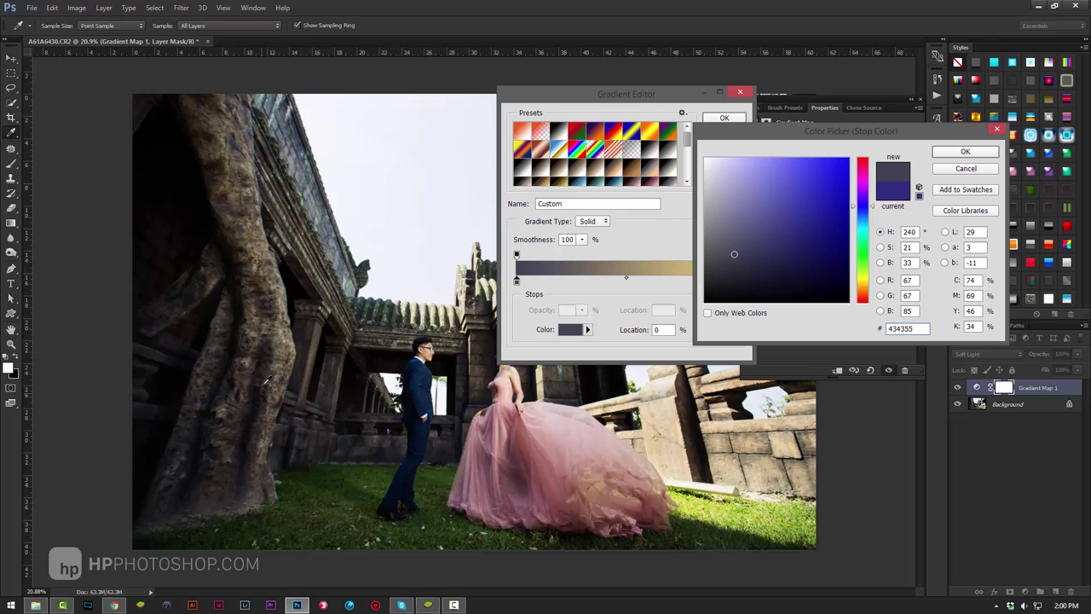
pyautogui.click(767, 254)
pyautogui.click(743, 178)
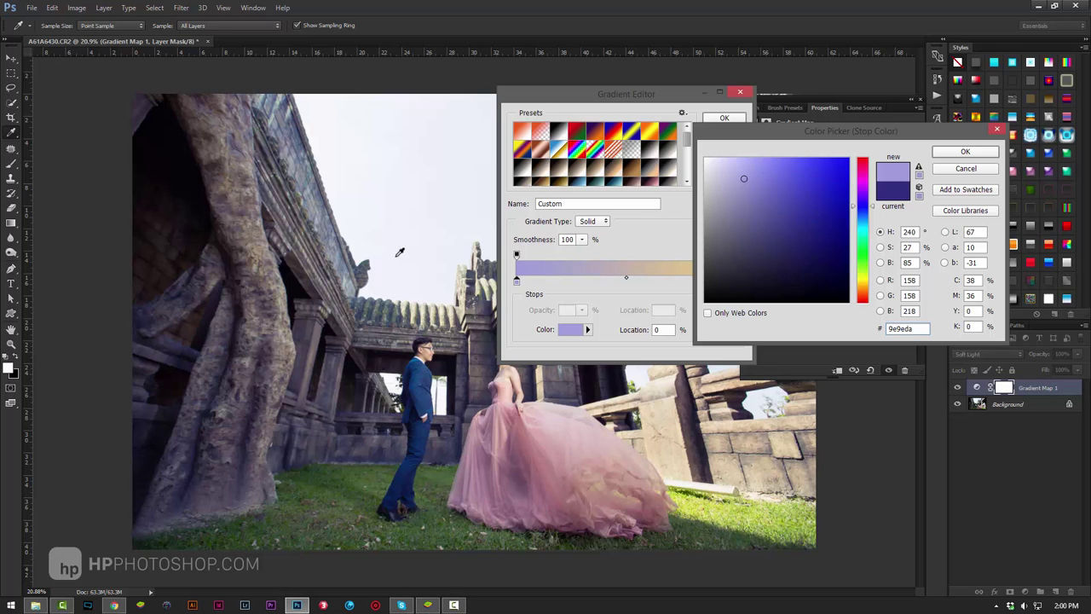
pyautogui.click(744, 273)
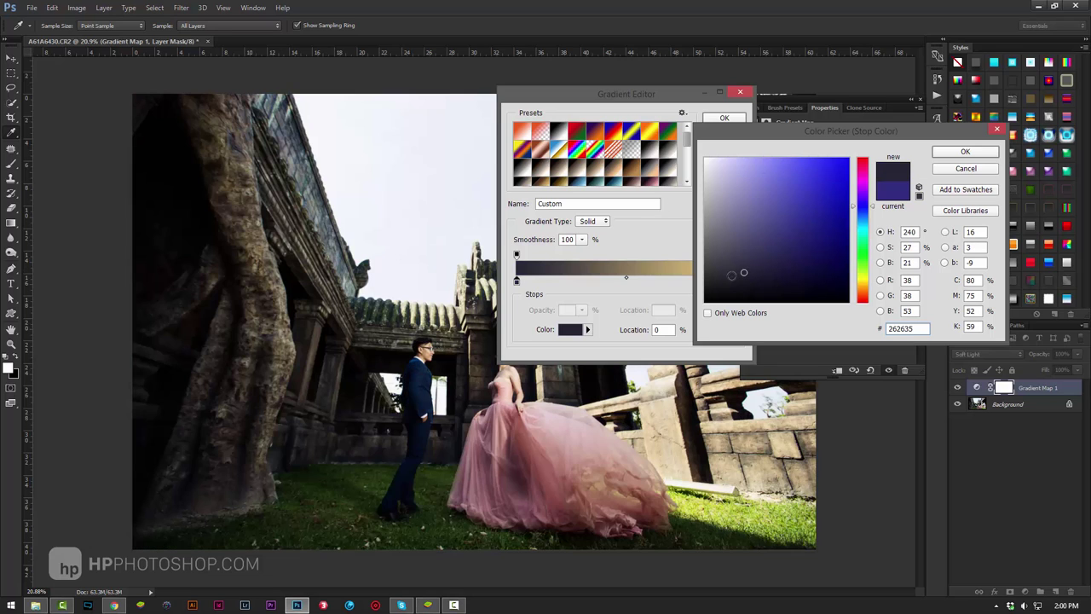
pyautogui.moveTo(717, 258)
pyautogui.mouseDown()
pyautogui.moveTo(750, 223)
pyautogui.moveTo(777, 237)
pyautogui.moveTo(784, 215)
pyautogui.mouseUp()
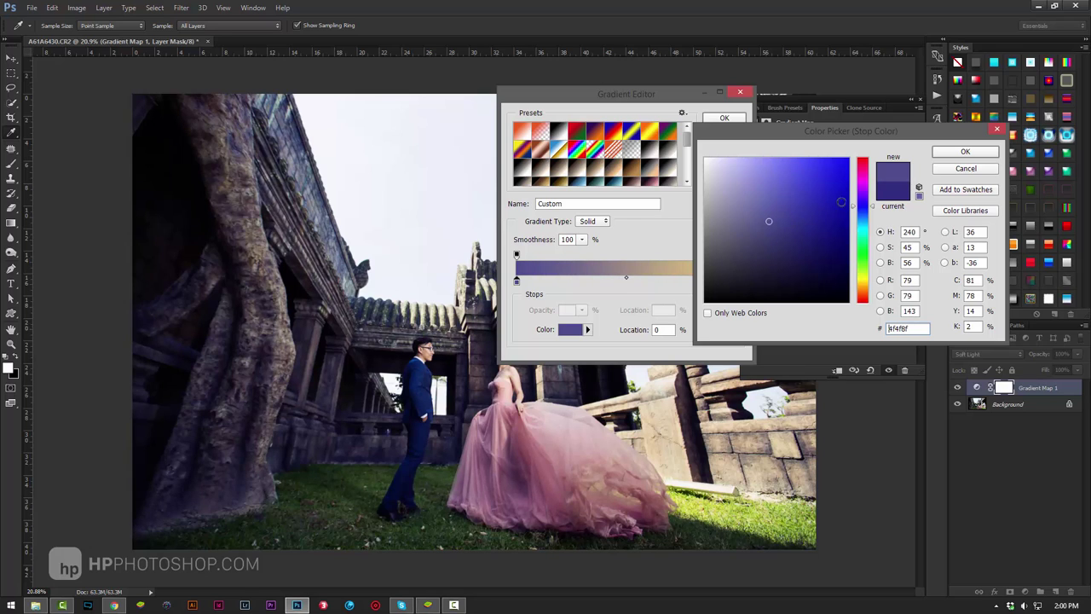
pyautogui.click(965, 151)
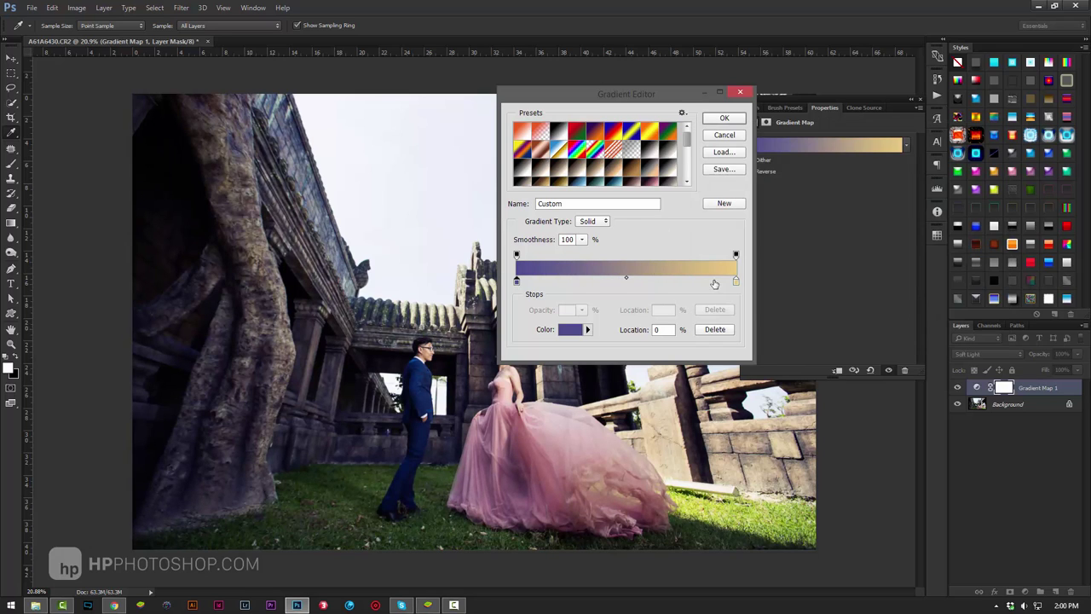
pyautogui.click(564, 331)
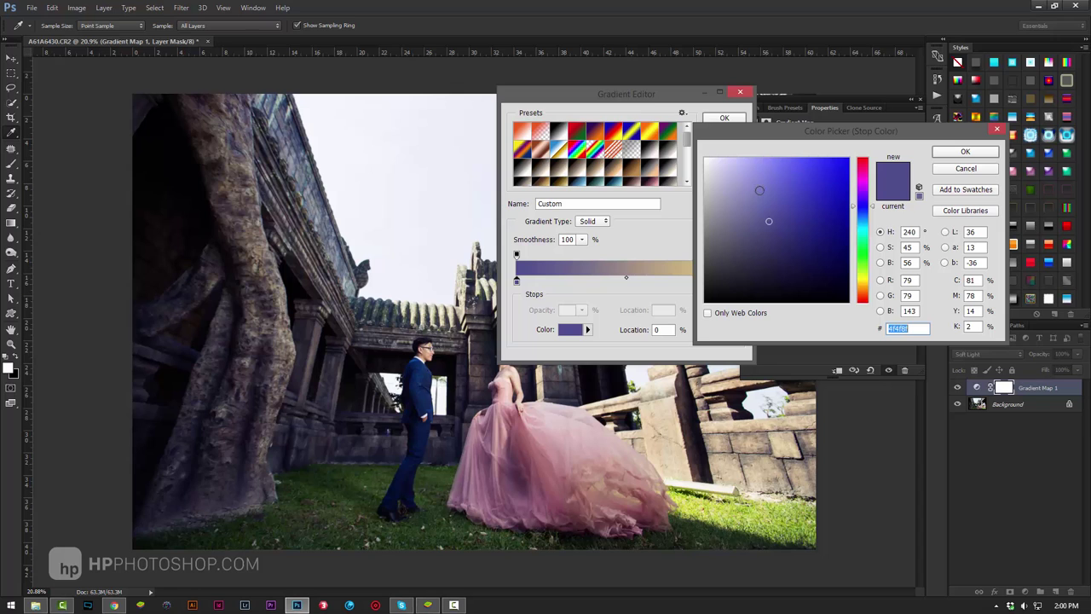
pyautogui.click(748, 214)
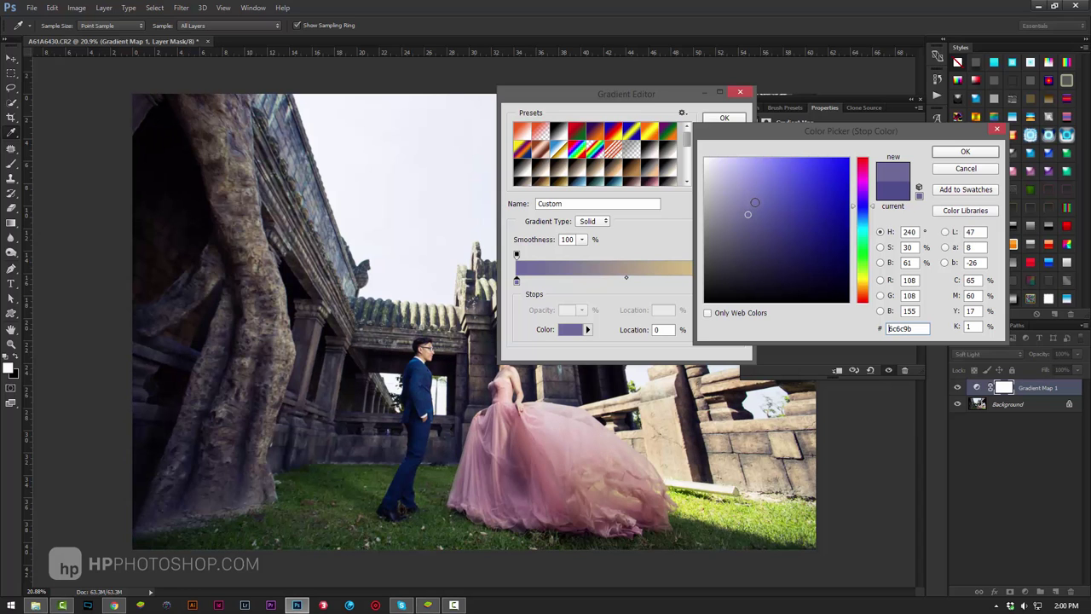
pyautogui.click(944, 156)
# - Set the right stop to salmon orange #ec8e64 and apply the gradient
pyautogui.click(736, 281)
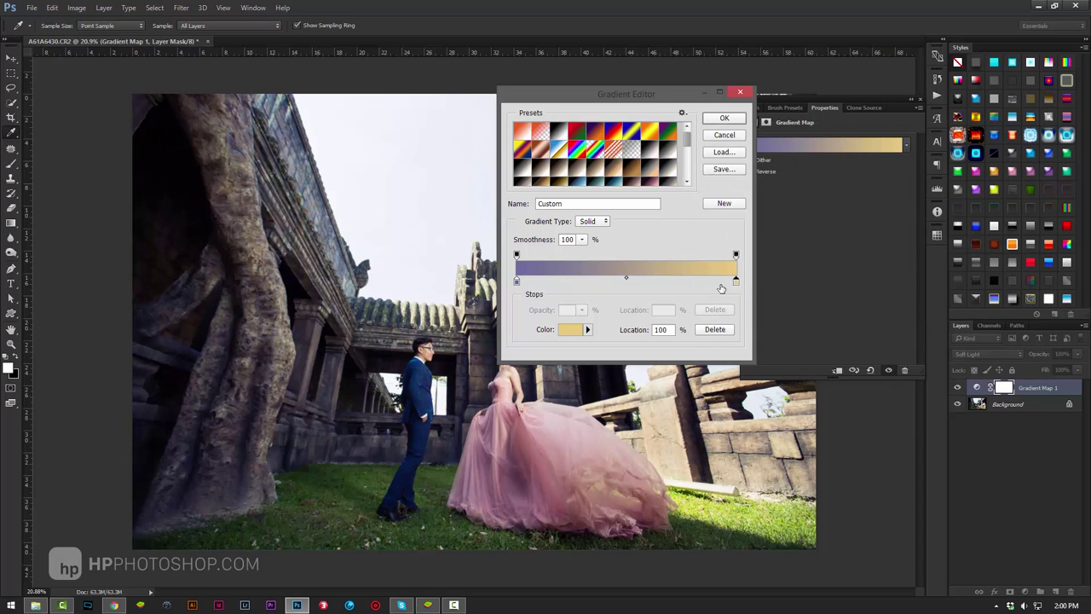
pyautogui.click(577, 332)
pyautogui.click(866, 294)
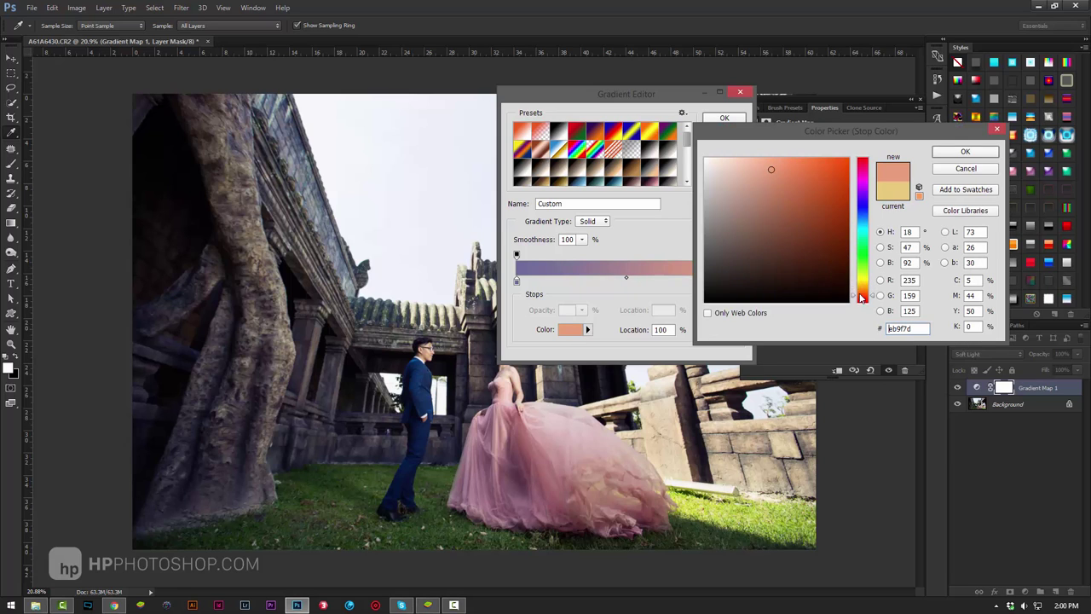
pyautogui.moveTo(812, 183); pyautogui.dragTo(788, 168)
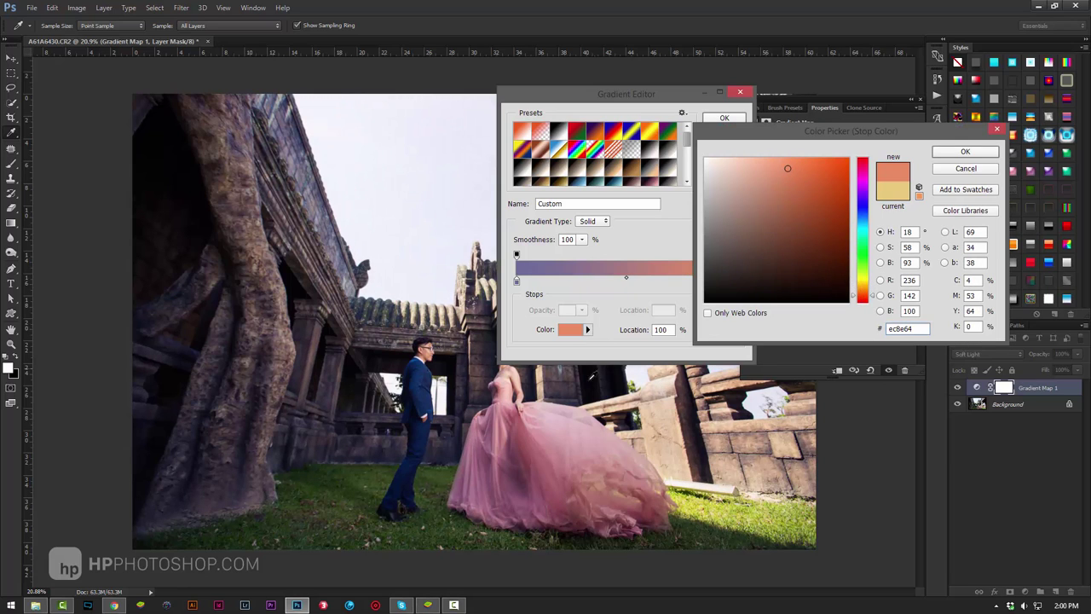
pyautogui.click(989, 150)
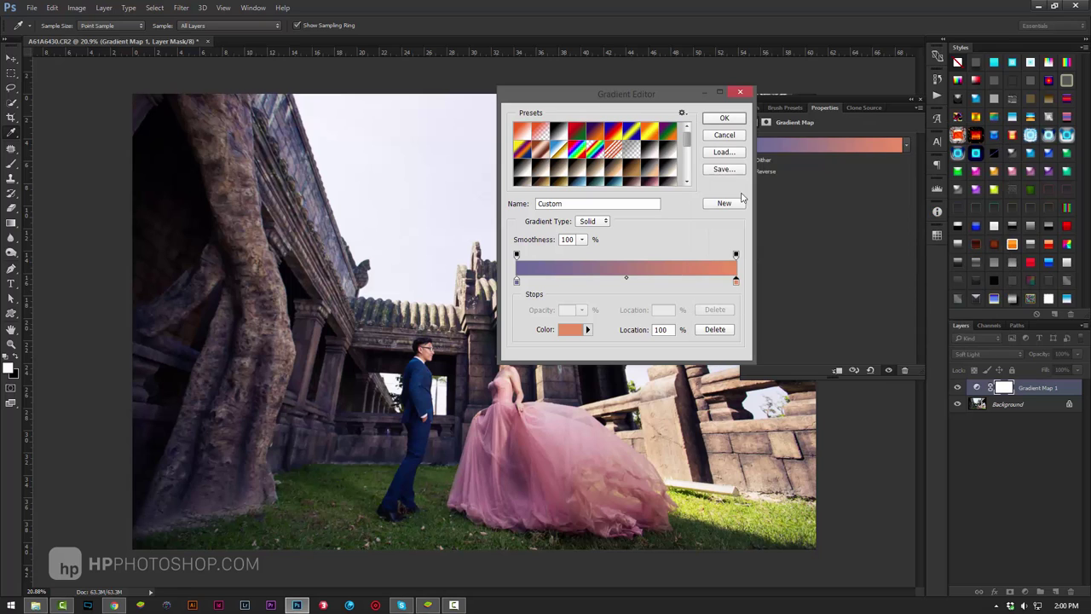
pyautogui.click(724, 118)
pyautogui.press('z')
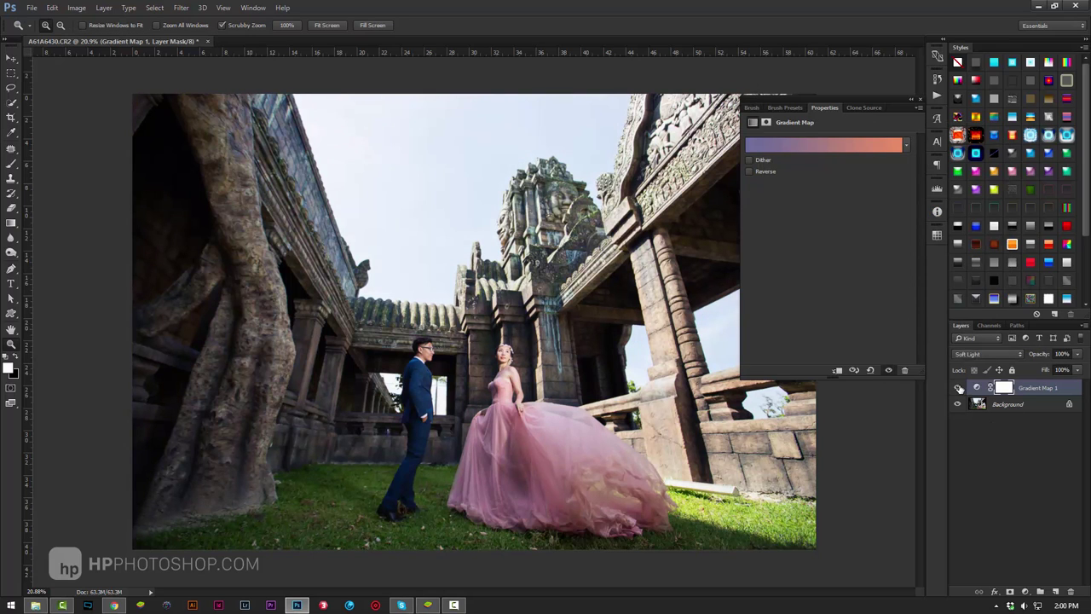
# - Toggle the Gradient Map layer's visibility, then set its blending to Screen
pyautogui.click(960, 388)
pyautogui.click(1005, 354)
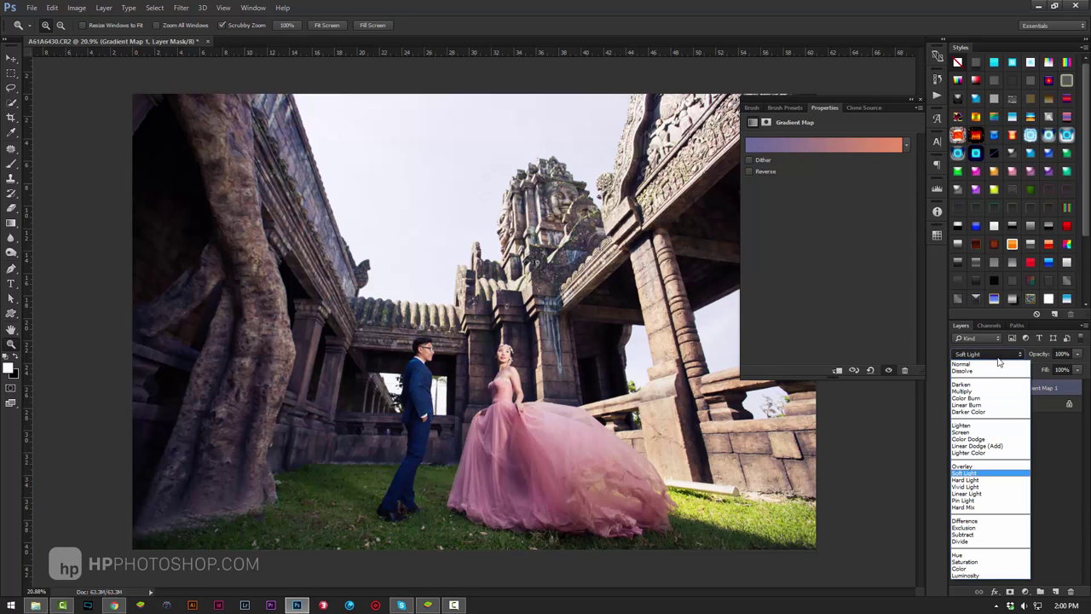
pyautogui.click(971, 432)
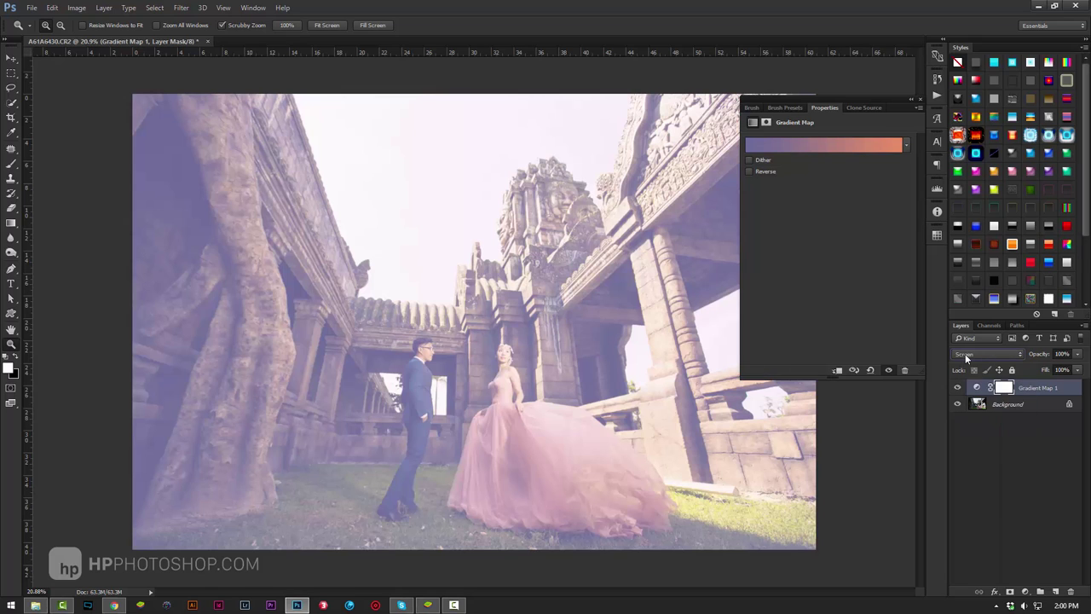
pyautogui.click(814, 148)
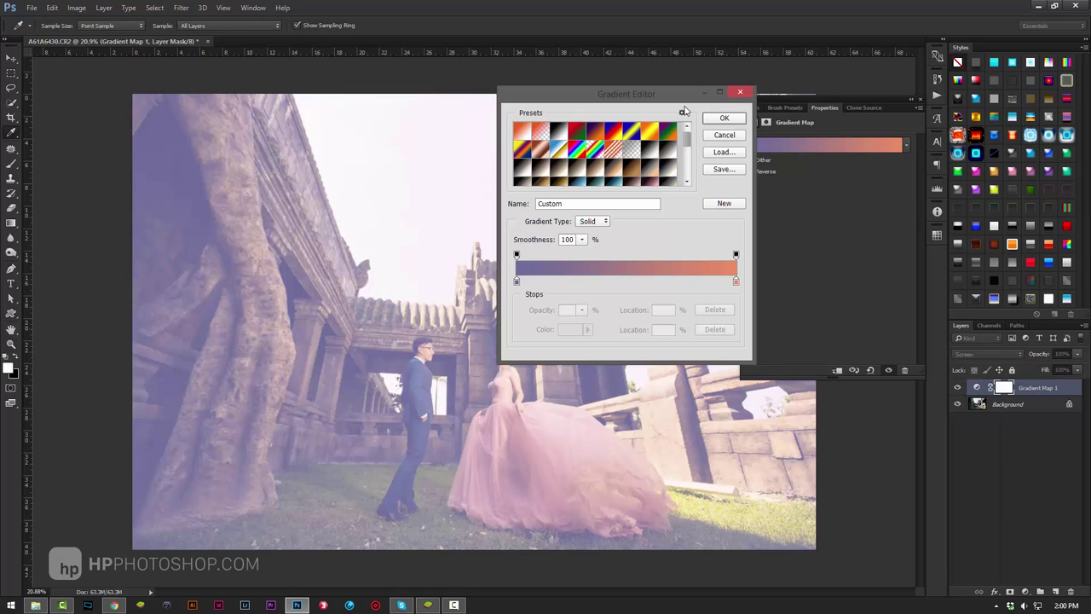
# - Append the Neutral Density gradient library to the presets and browse the list
pyautogui.moveTo(686, 136); pyautogui.dragTo(687, 162)
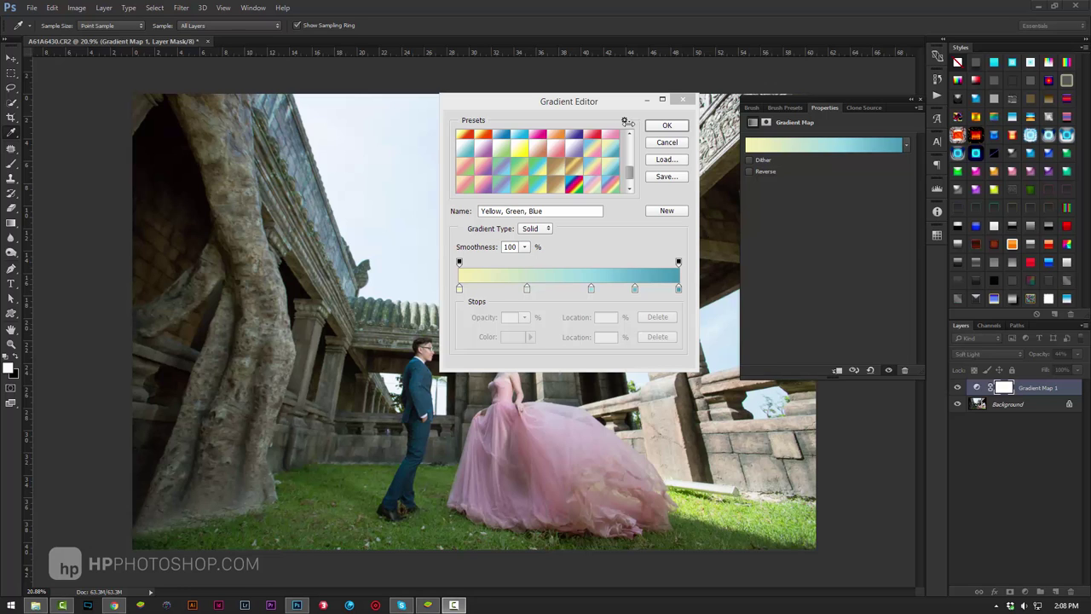
pyautogui.click(625, 120)
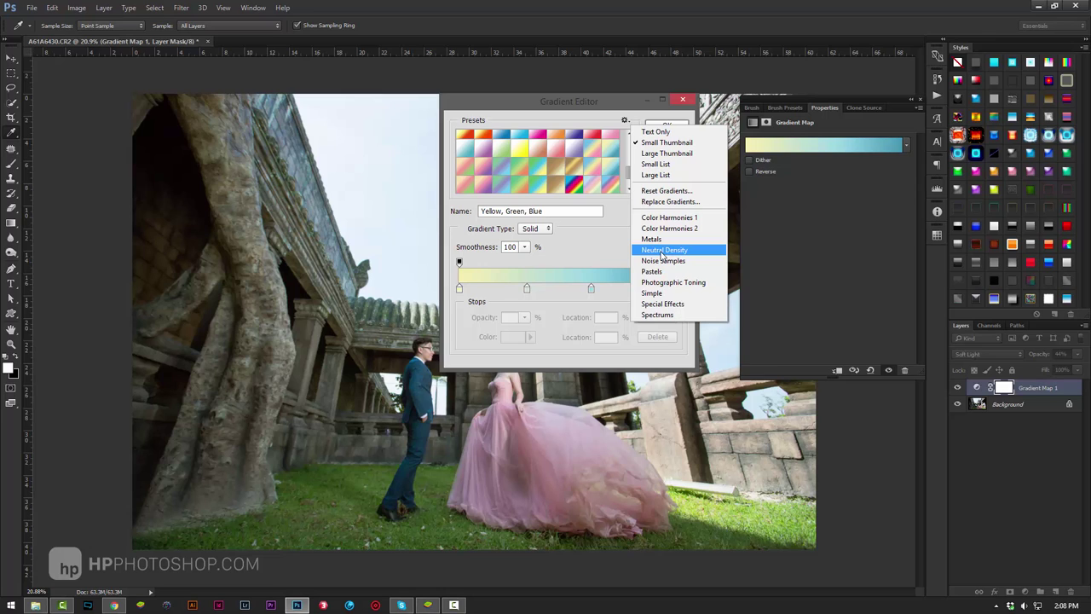
pyautogui.click(661, 254)
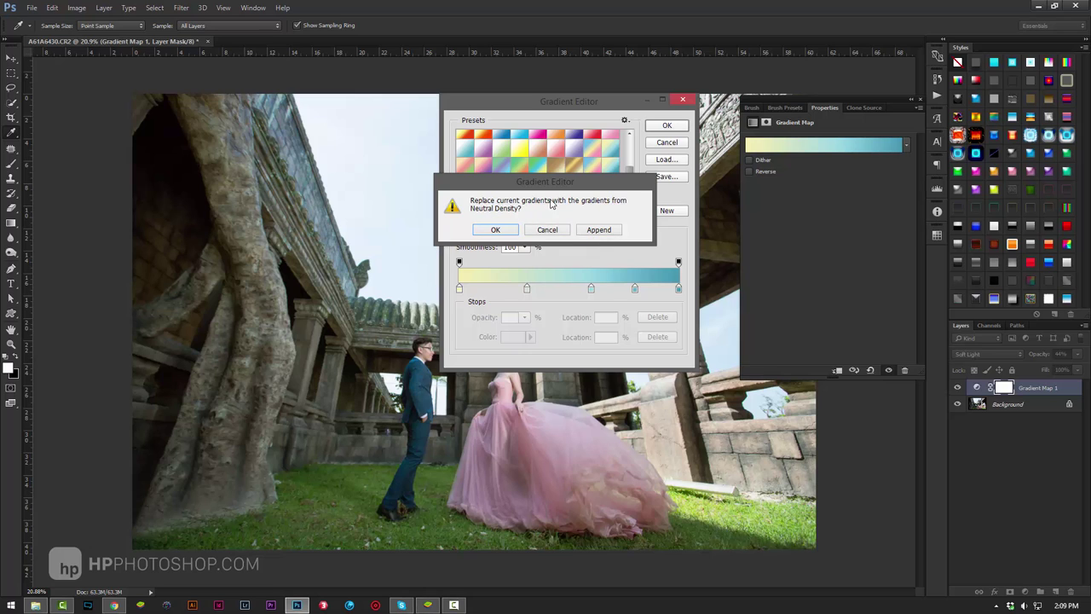
pyautogui.click(606, 233)
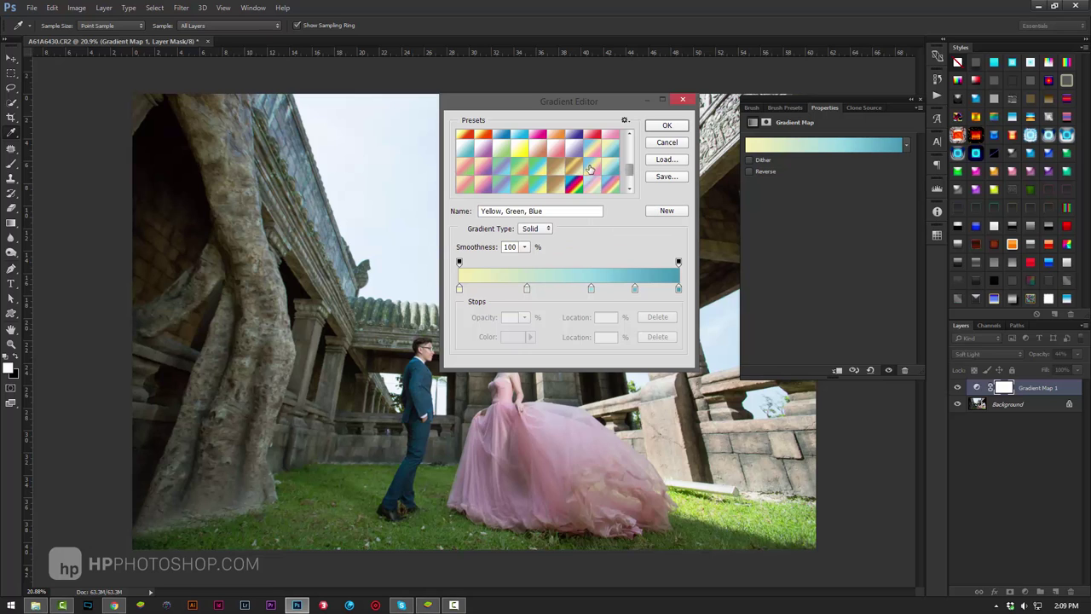
pyautogui.scroll(-2, 562, 170)
pyautogui.scroll(-2, 538, 171)
pyautogui.scroll(2, 546, 162)
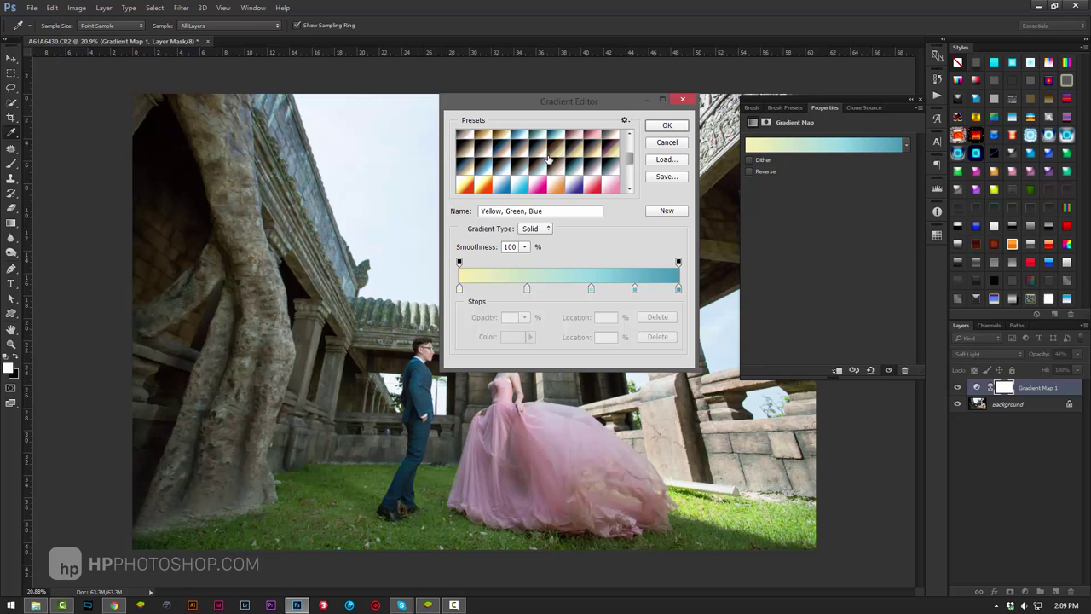
pyautogui.scroll(-3, 549, 162)
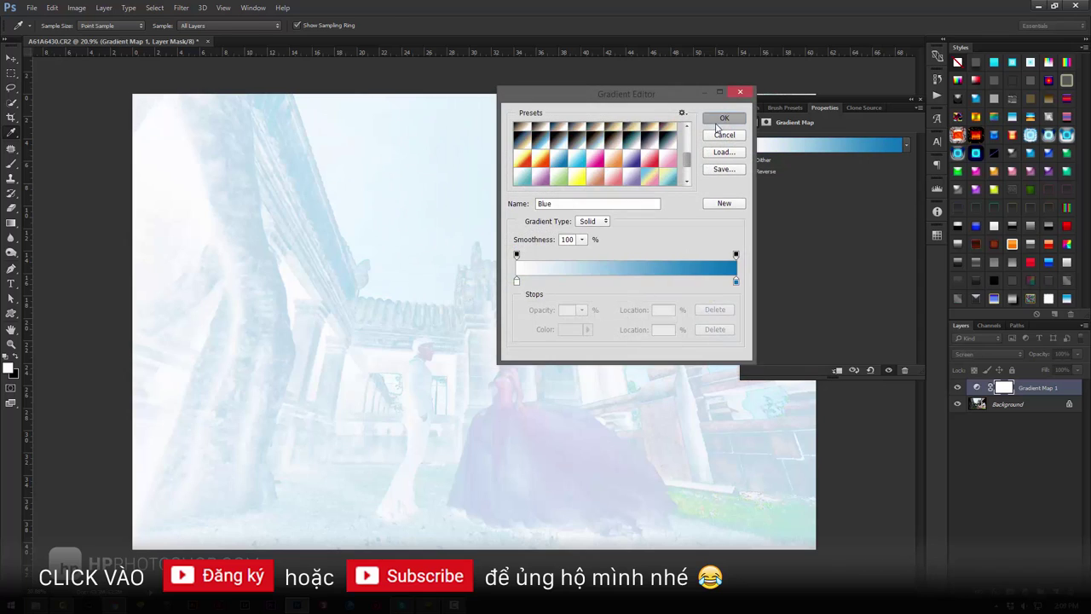
# - Reverse the Blue gradient map in Properties
pyautogui.click(723, 118)
pyautogui.click(831, 145)
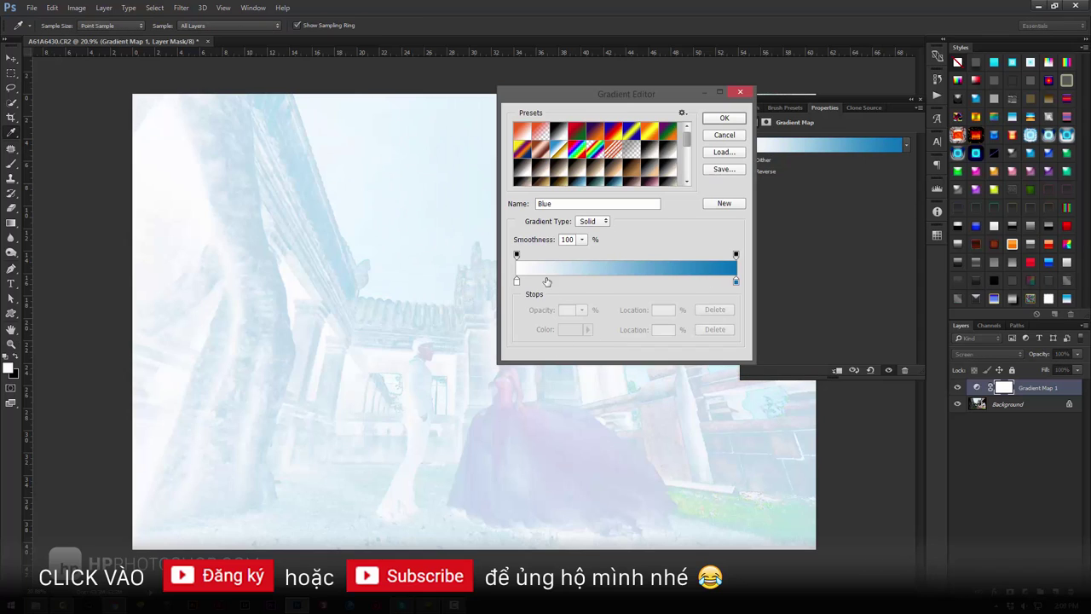
pyautogui.click(723, 117)
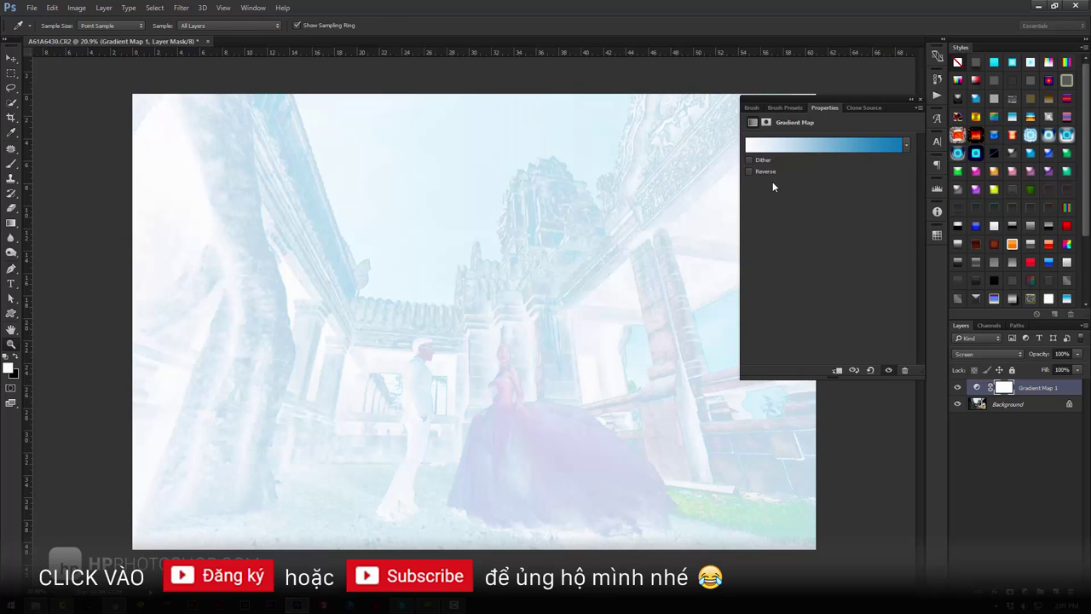
pyautogui.click(749, 172)
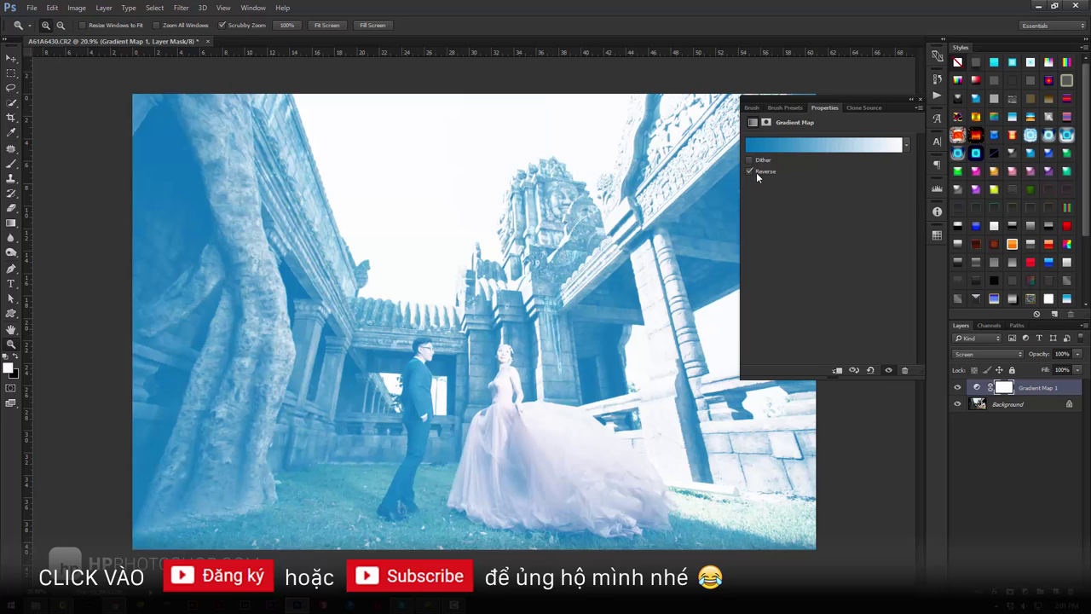
# - Lower the Gradient Map layer's opacity to 43%
pyautogui.click(808, 149)
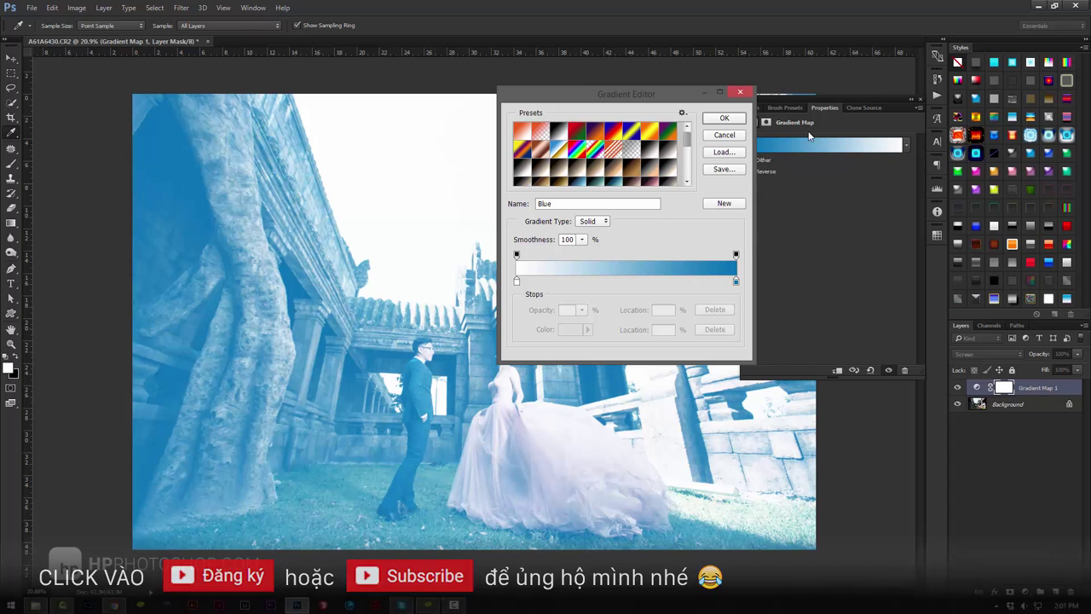
pyautogui.moveTo(639, 96); pyautogui.dragTo(581, 103)
pyautogui.click(667, 126)
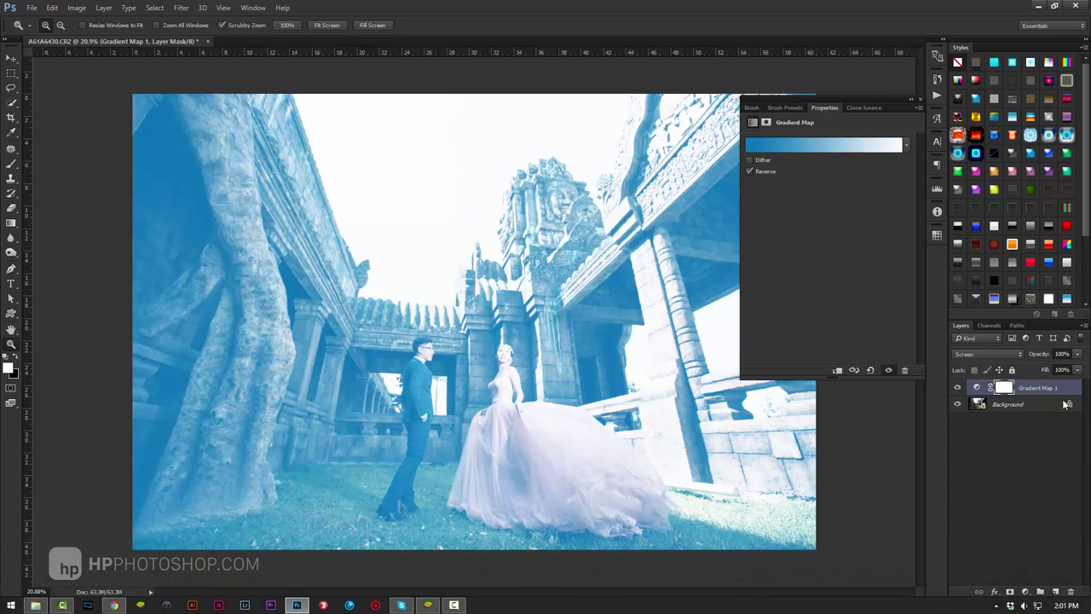
pyautogui.moveTo(1046, 358); pyautogui.dragTo(1010, 355)
# - Set the gradient's right colour stop to dark blue 1a4965
pyautogui.click(810, 148)
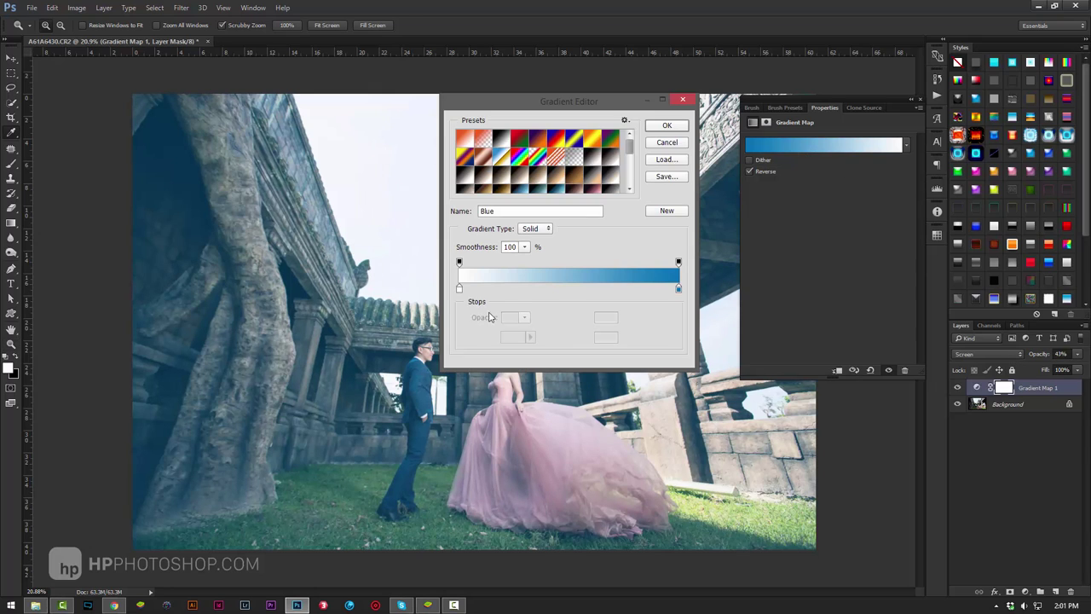
pyautogui.click(677, 288)
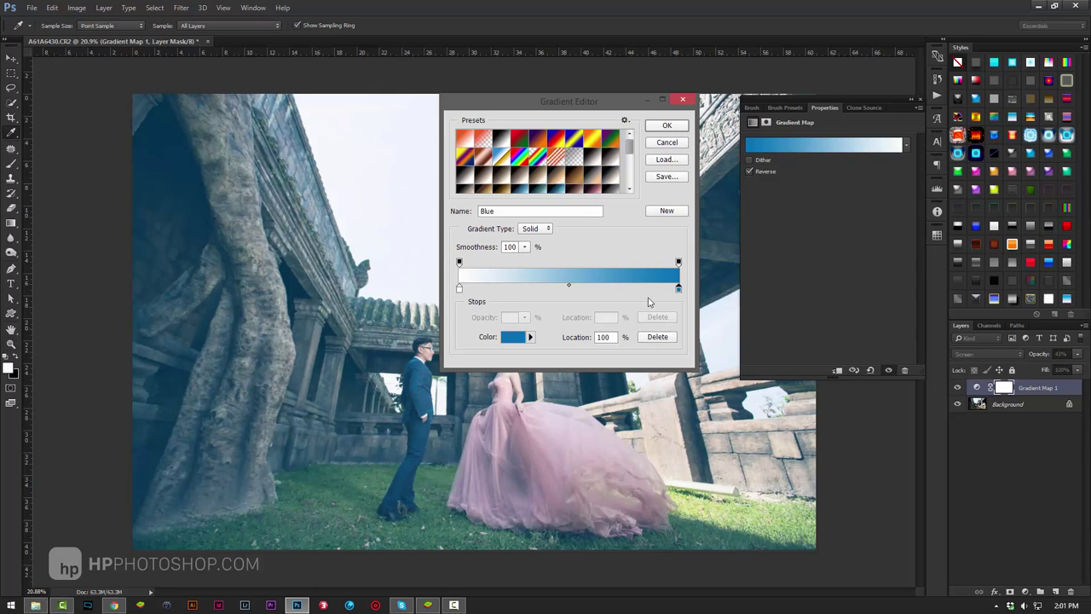
pyautogui.click(512, 336)
pyautogui.write('1e597c')
pyautogui.click(825, 251)
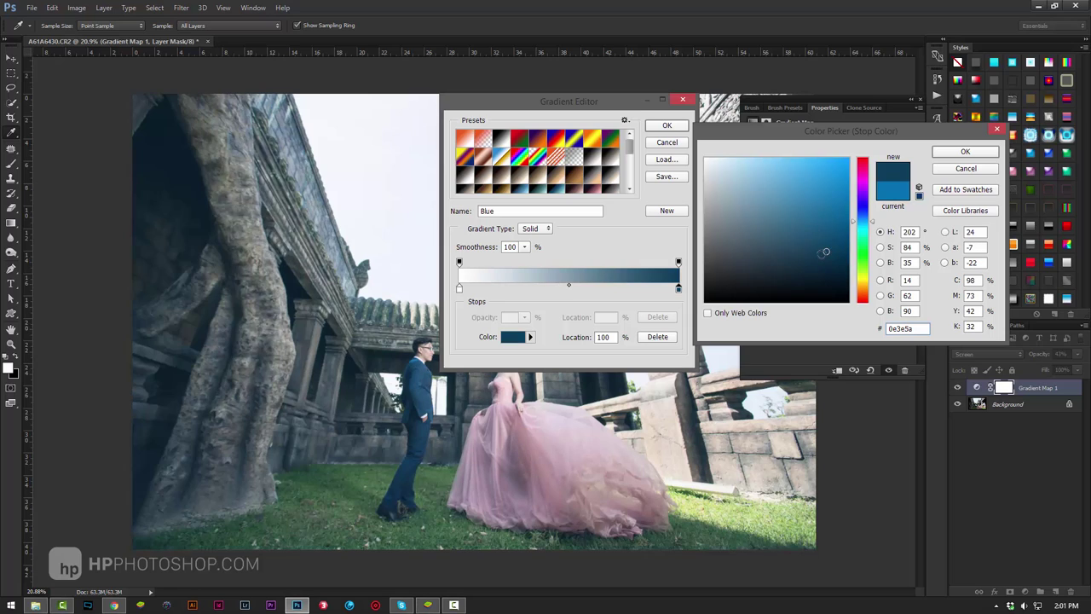
pyautogui.click(812, 246)
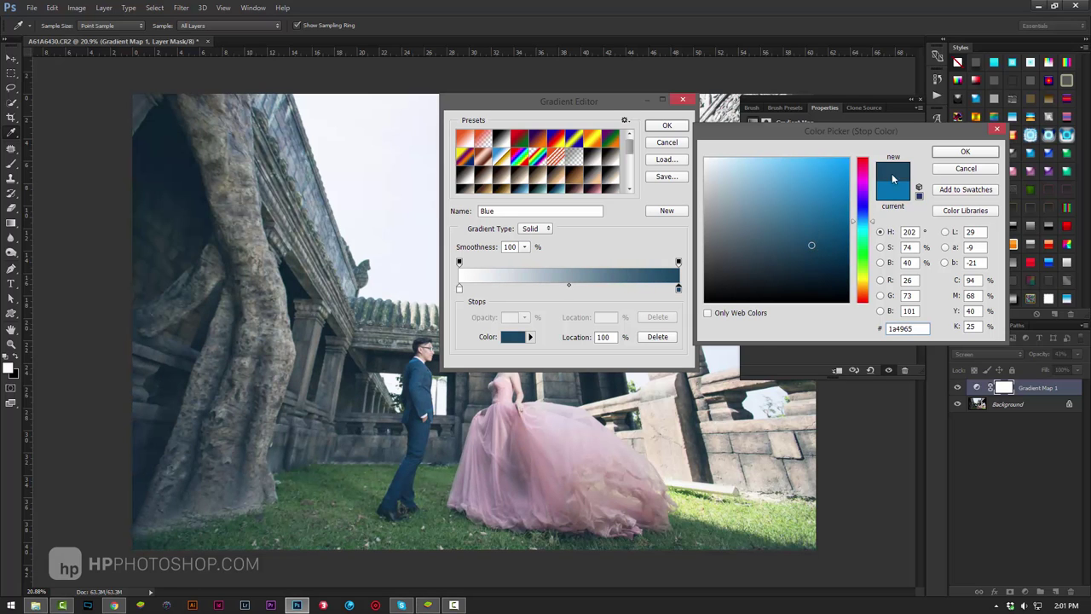
pyautogui.click(964, 152)
# - Change the left colour stop to a tan-orange and apply the orange-to-blue gradient
pyautogui.click(459, 288)
pyautogui.click(515, 337)
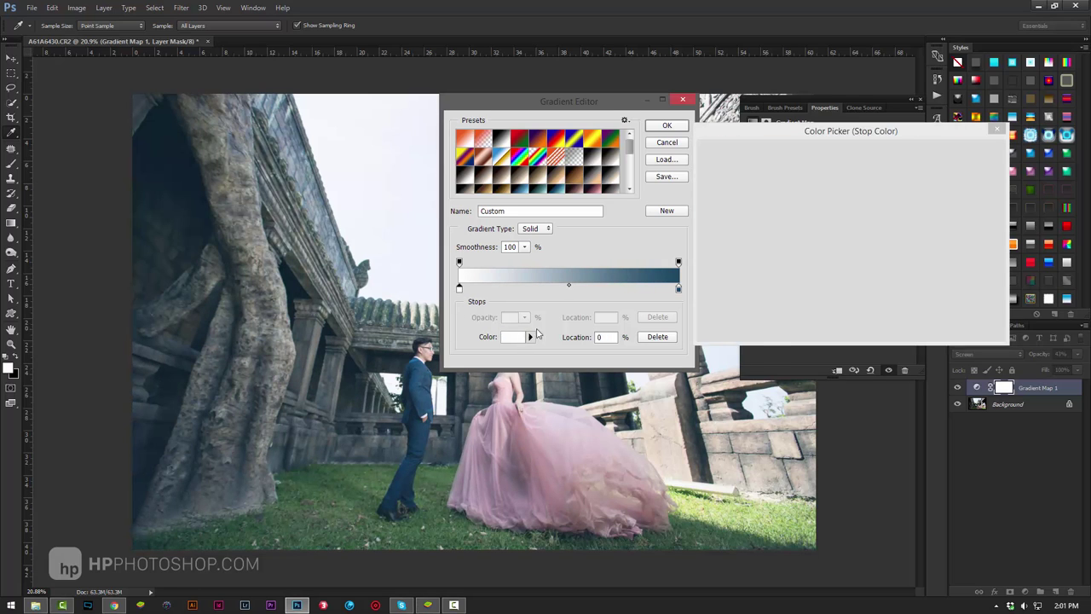
pyautogui.click(862, 281)
pyautogui.moveTo(801, 212); pyautogui.dragTo(768, 170)
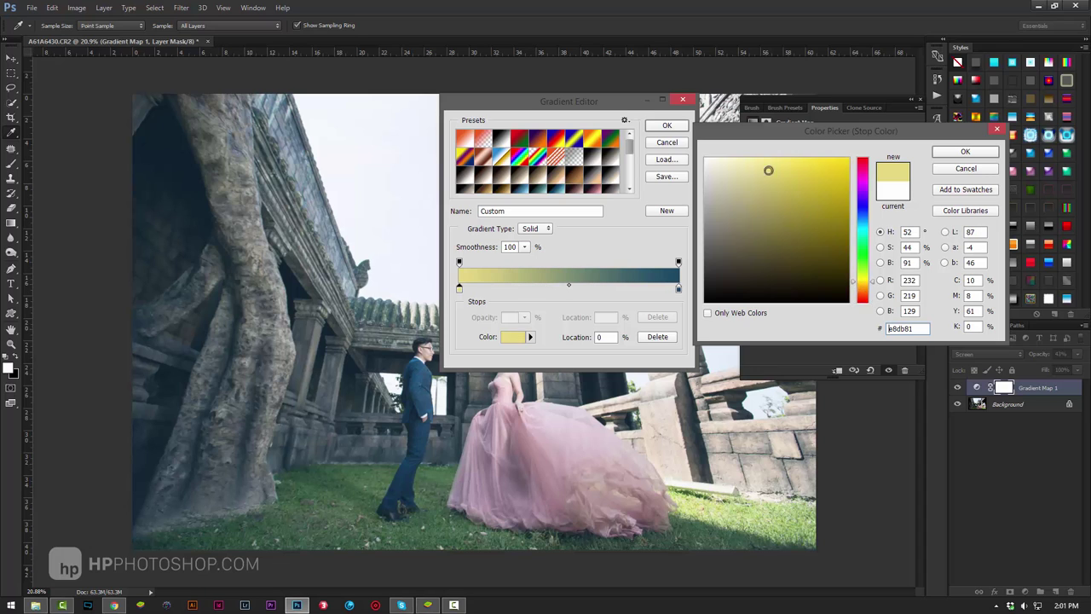
pyautogui.click(863, 287)
pyautogui.click(861, 290)
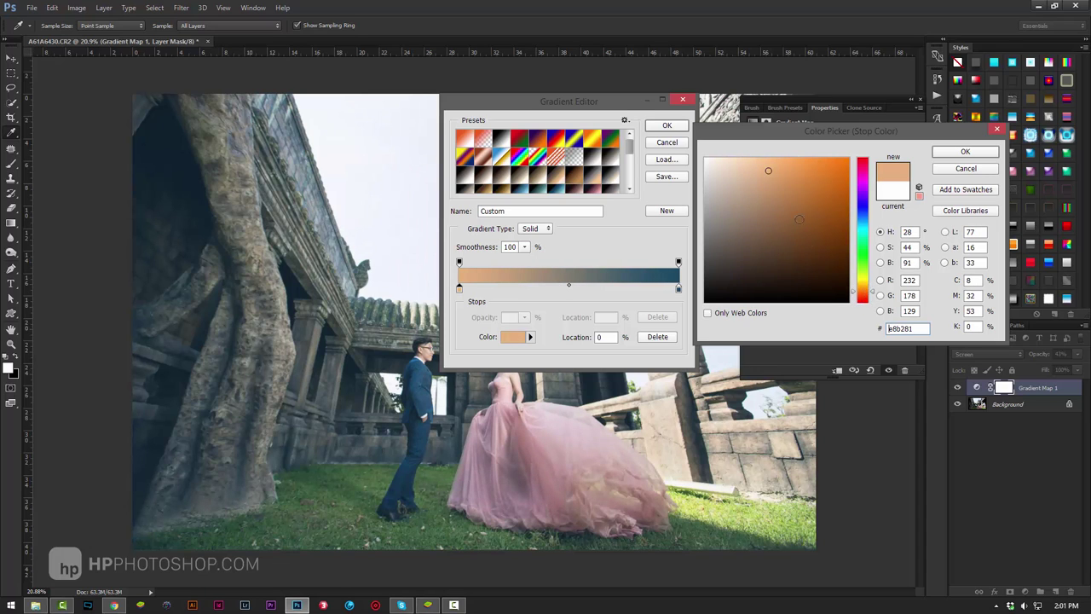
pyautogui.moveTo(792, 187)
pyautogui.mouseDown()
pyautogui.moveTo(740, 202)
pyautogui.moveTo(795, 186)
pyautogui.mouseUp()
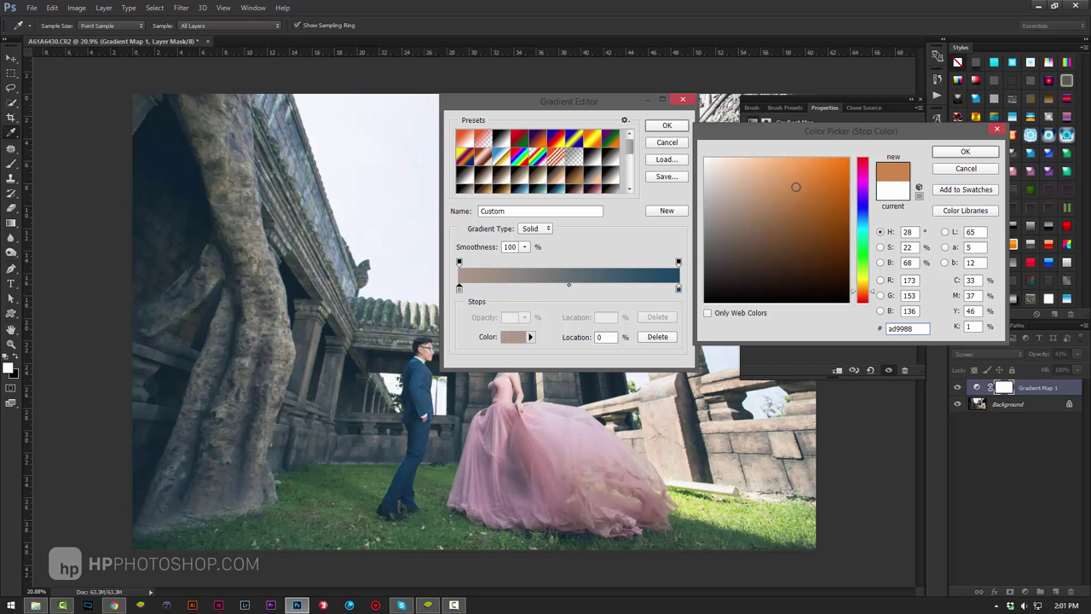
pyautogui.click(965, 152)
pyautogui.click(666, 125)
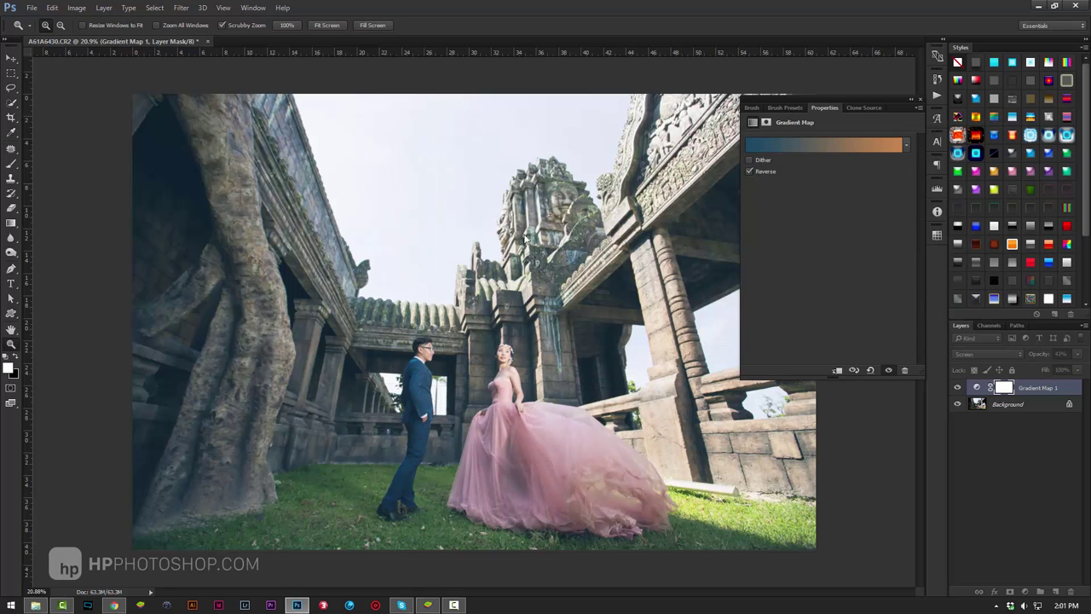
# - Compare against the original, then lower the gradient map layer's opacity to 30%
pyautogui.click(956, 388)
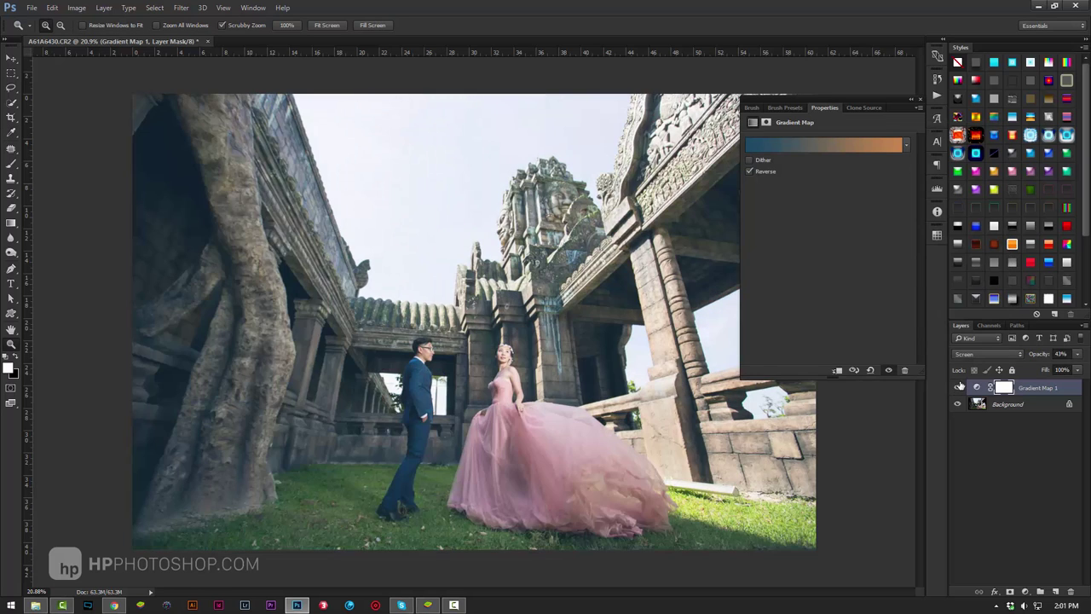
pyautogui.click(957, 387)
pyautogui.click(957, 388)
pyautogui.moveTo(1033, 352); pyautogui.dragTo(1021, 353)
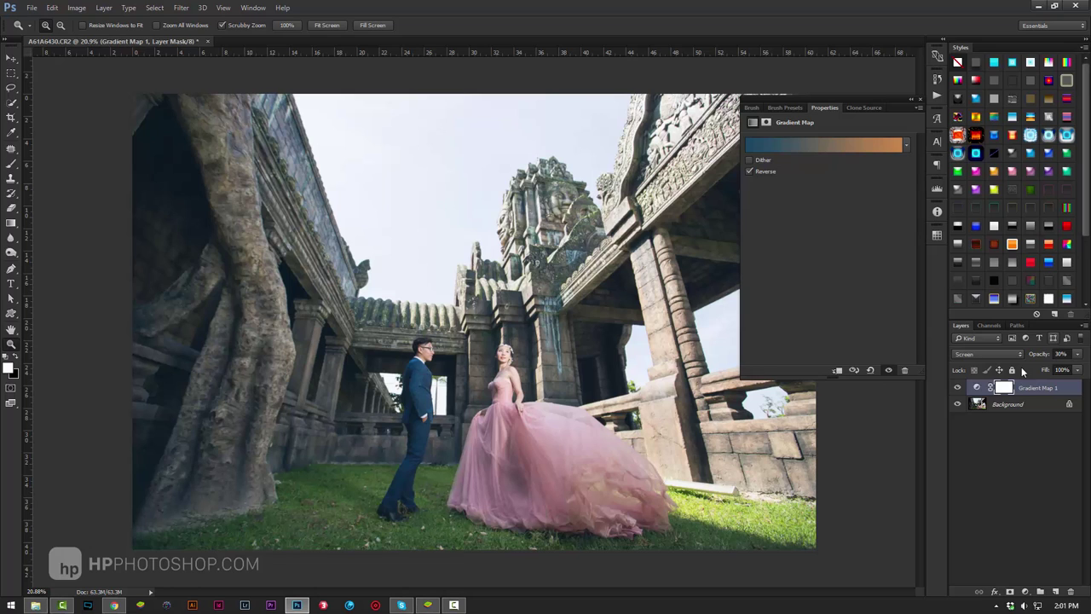
pyautogui.click(861, 148)
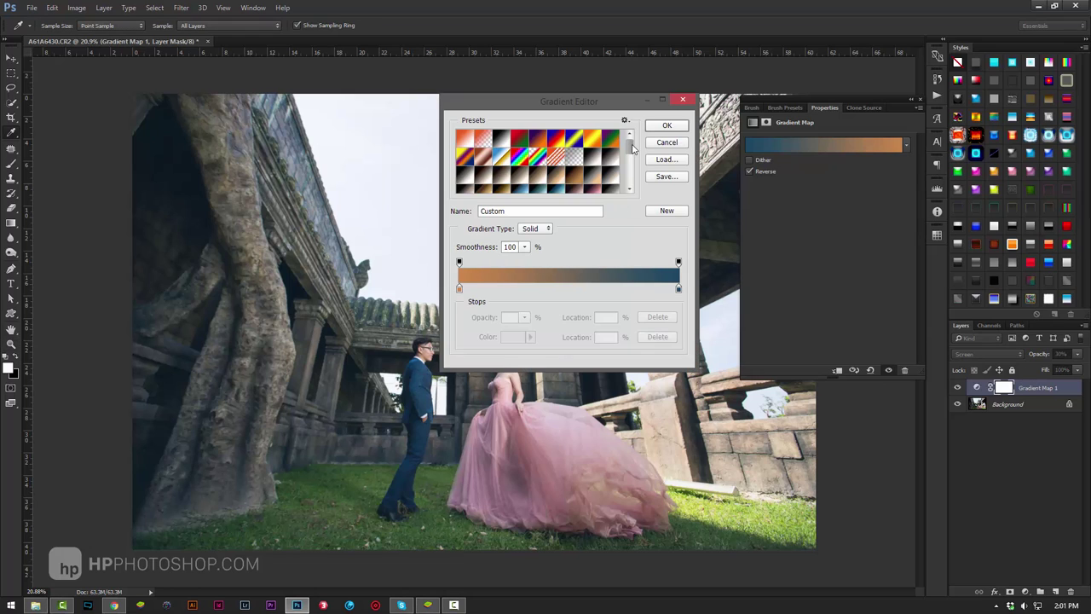
# - Try several preset gradients and settle on Gold-Sepia
pyautogui.moveTo(632, 147); pyautogui.dragTo(622, 193)
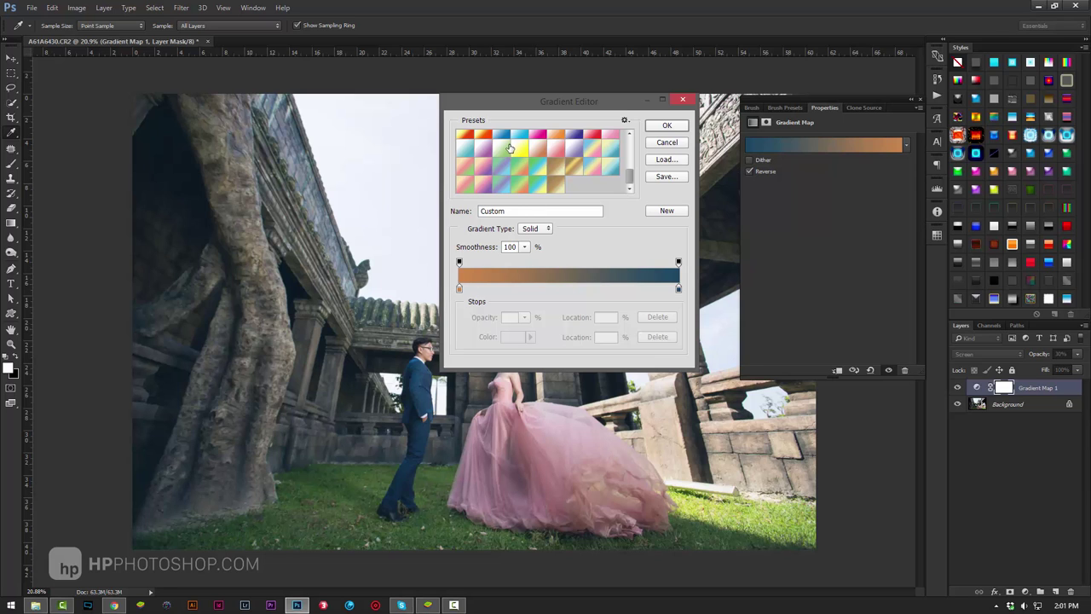
pyautogui.click(499, 162)
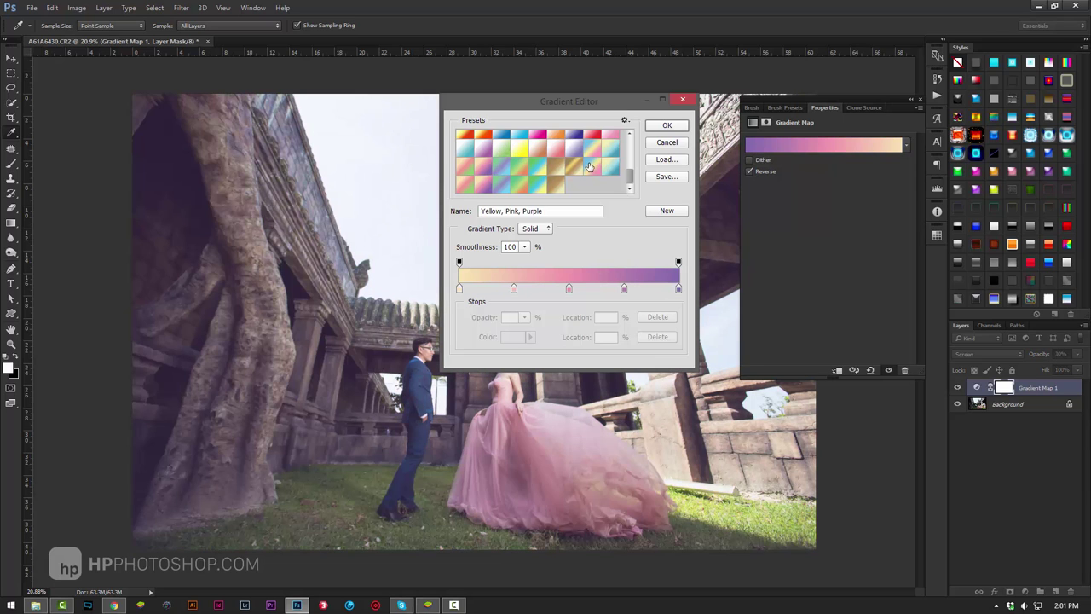
pyautogui.click(610, 170)
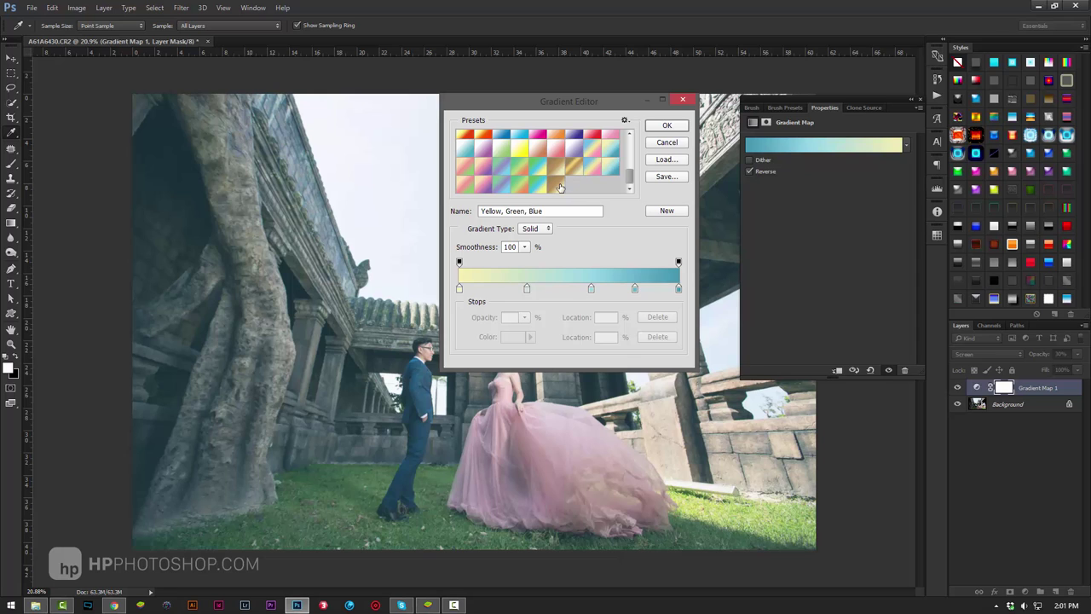
pyautogui.click(561, 175)
pyautogui.click(556, 150)
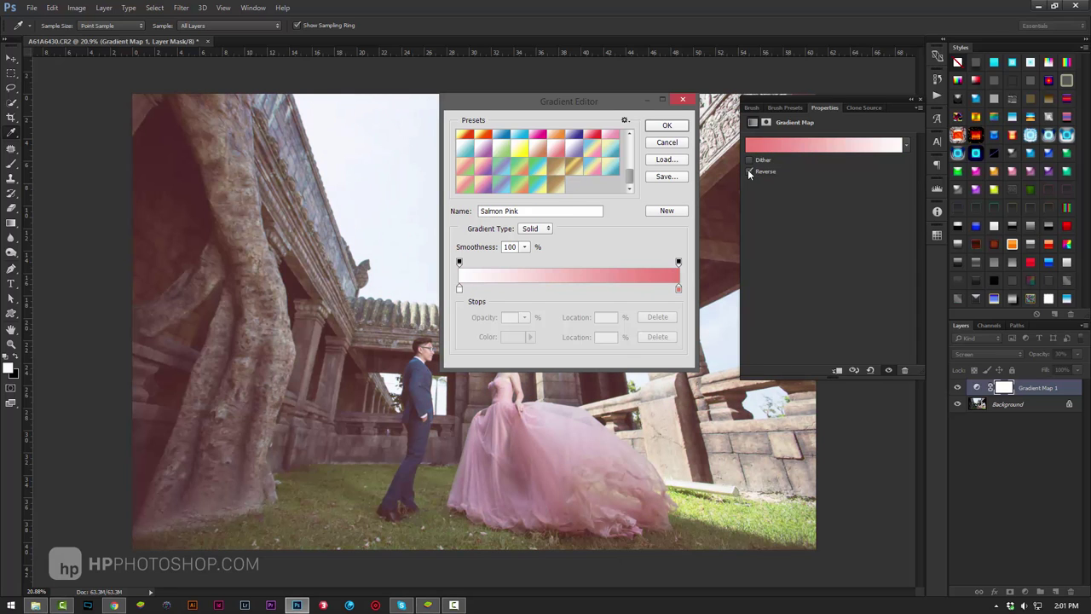
pyautogui.scroll(3, 628, 169)
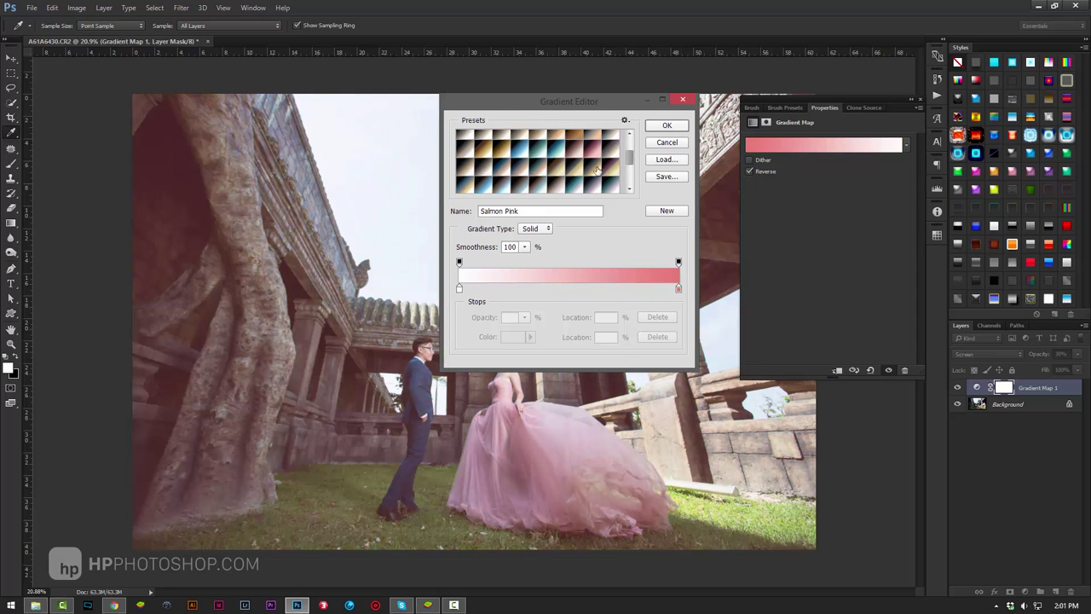
pyautogui.click(577, 174)
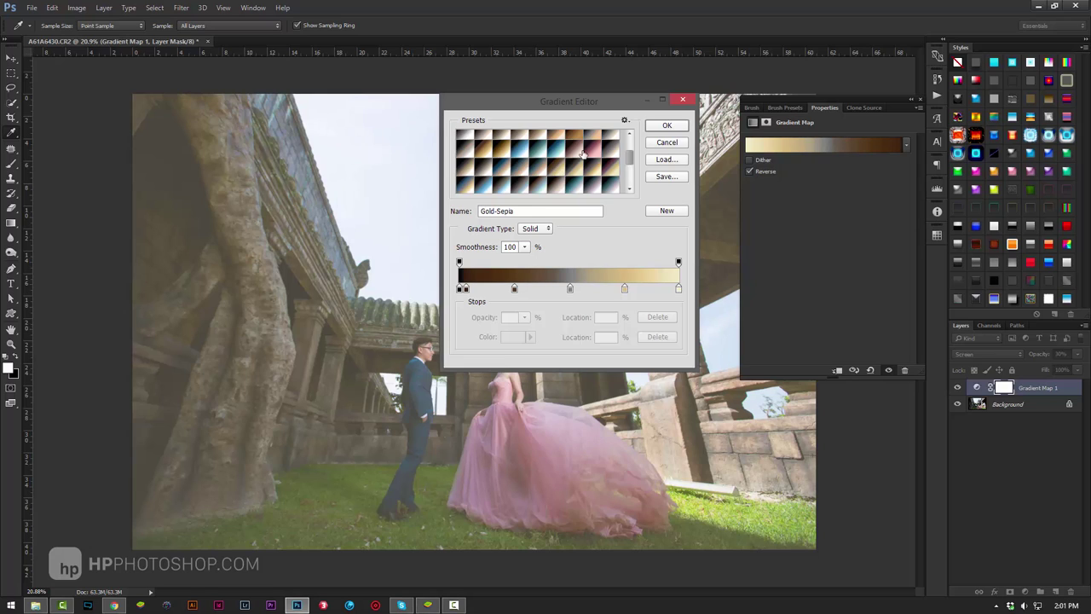
# - Remove one of the two overlapping left stops and confirm the Gold-Sepia gradient
pyautogui.moveTo(467, 288); pyautogui.dragTo(466, 300)
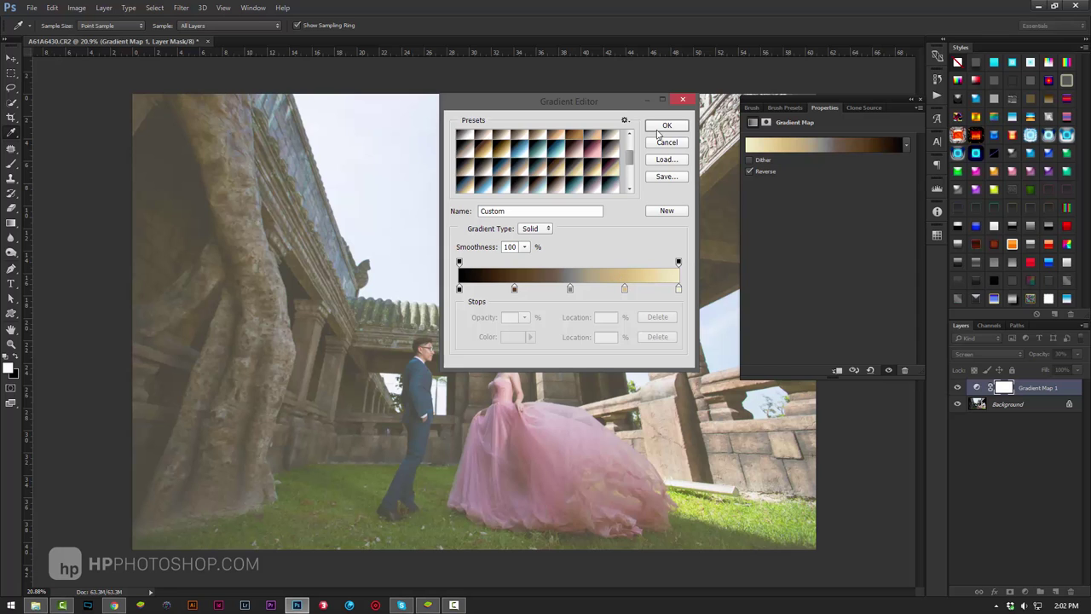
pyautogui.click(667, 126)
pyautogui.click(980, 353)
# - Set Soft Light blending, un-reverse the gradient map, and raise opacity to 44%
pyautogui.click(977, 473)
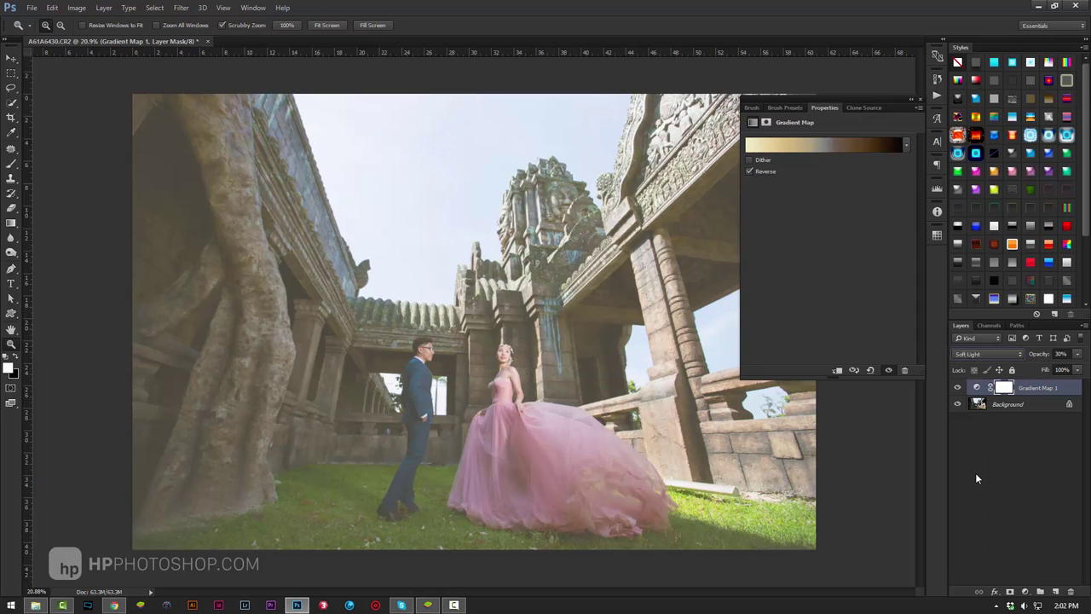
pyautogui.click(751, 172)
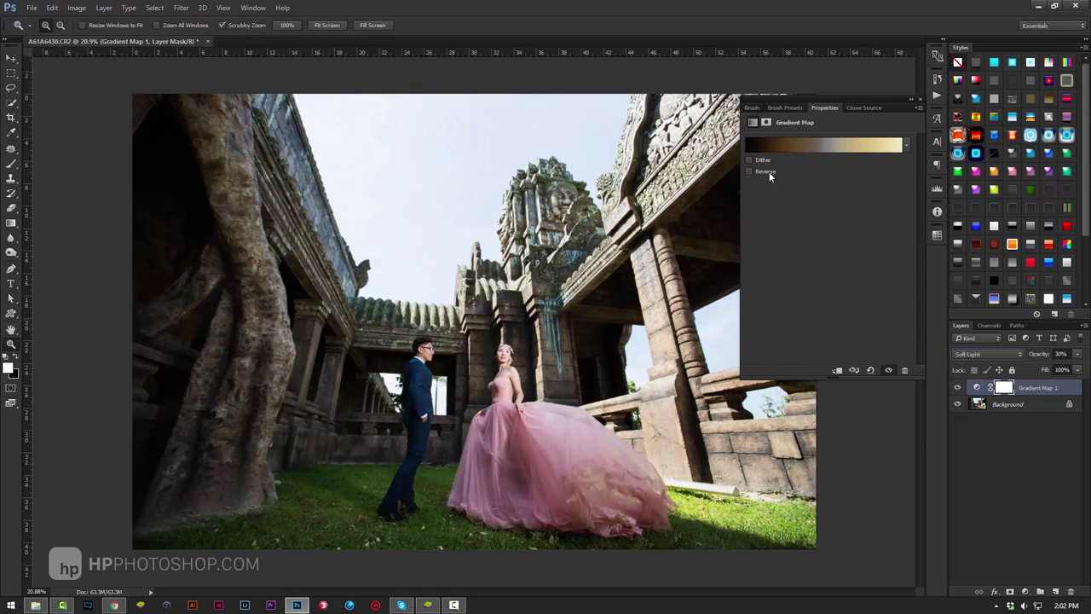
pyautogui.click(957, 389)
pyautogui.click(957, 389)
pyautogui.moveTo(1035, 360); pyautogui.dragTo(1050, 361)
# - Open the Gold-Sepia gradient from the Properties panel in the Gradient Editor
pyautogui.click(787, 147)
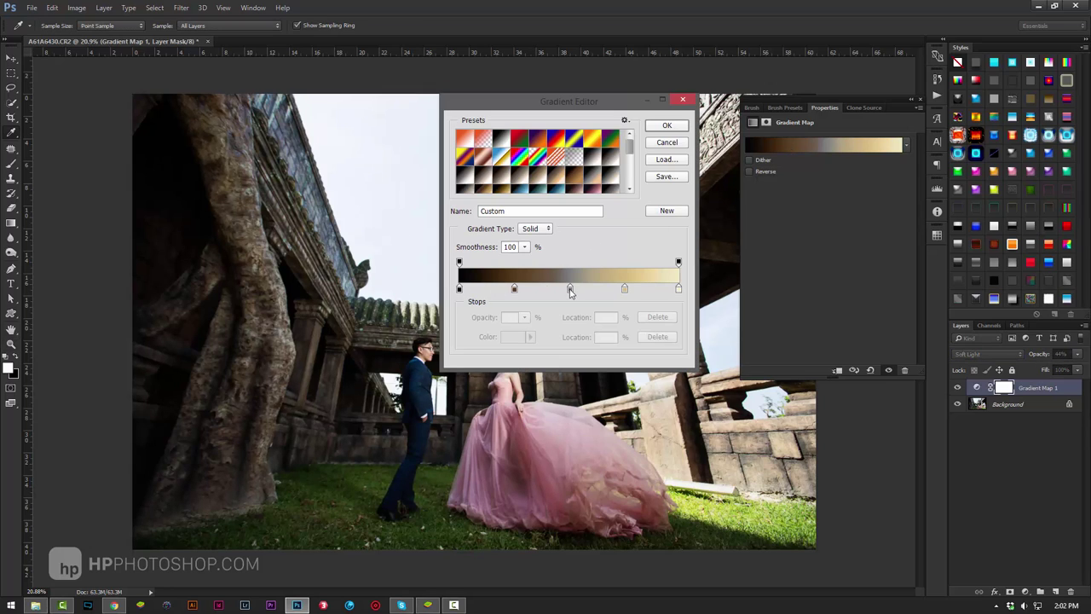